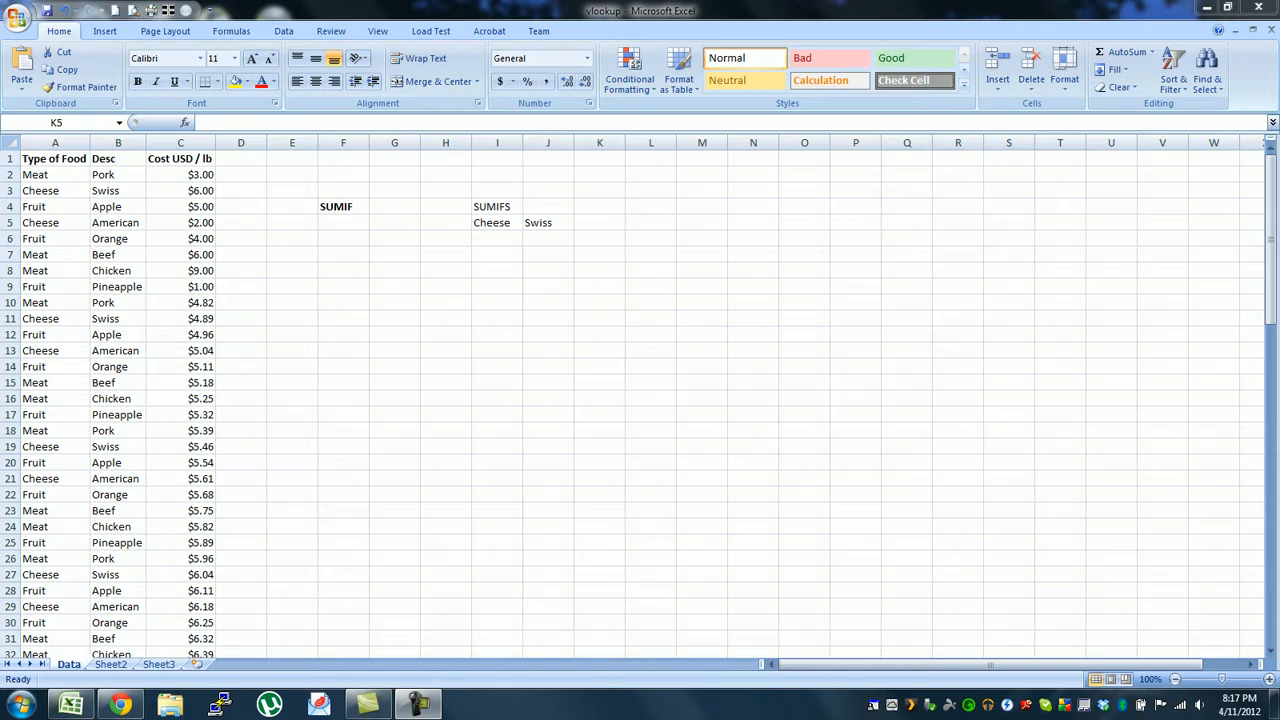
- Make the SUMIFS heading bold
left_click(496, 206)
key("ctrl+b")
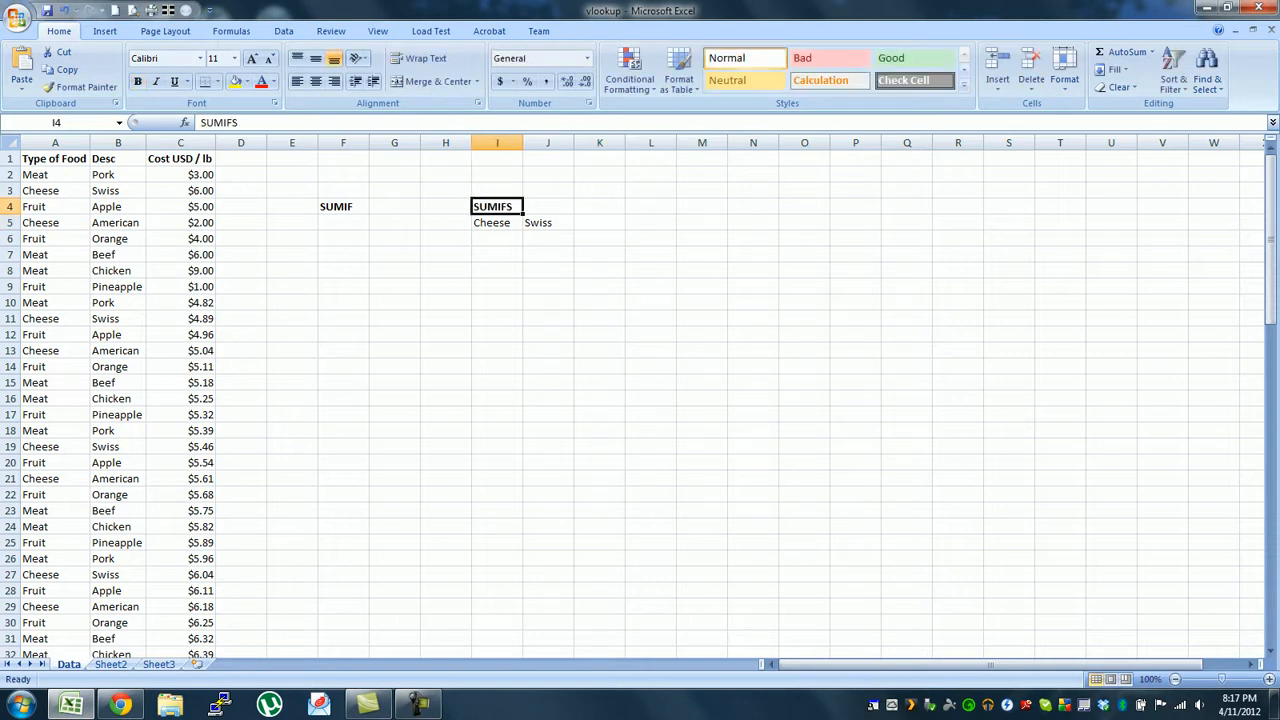
left_click(548, 302)
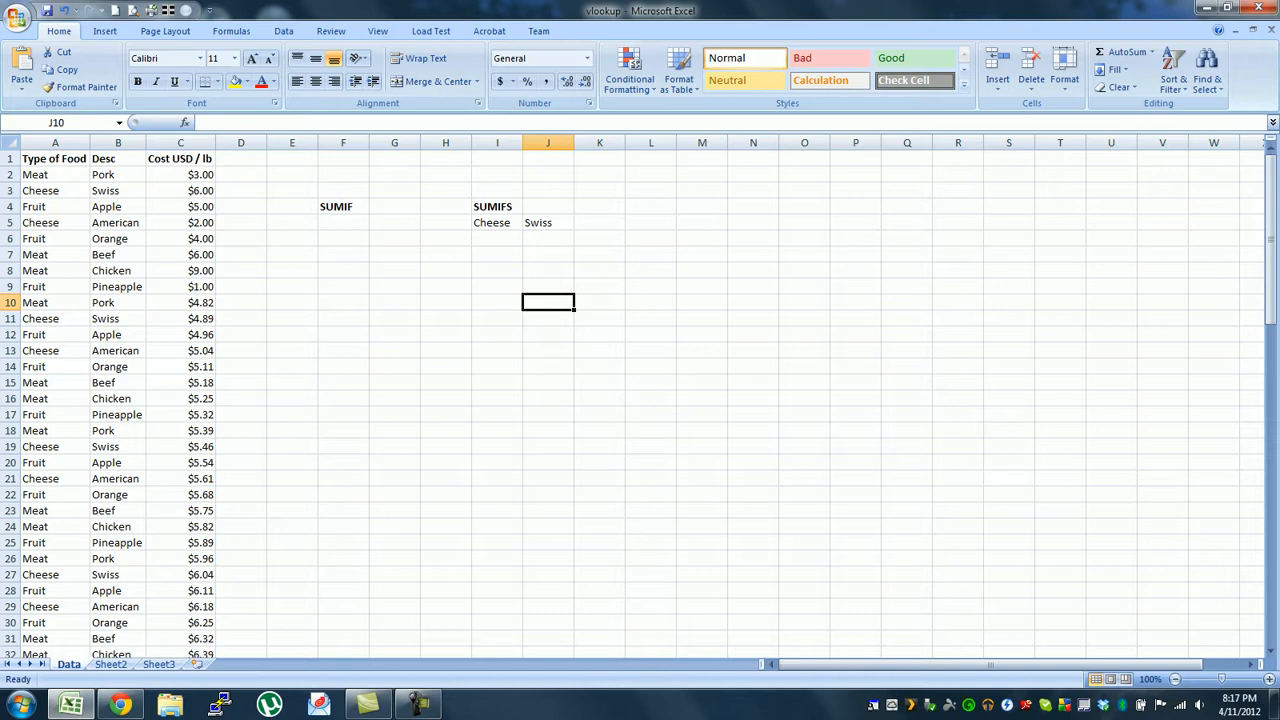
- Review the food data table from Meat down to the last cost row and back
left_click(50, 174)
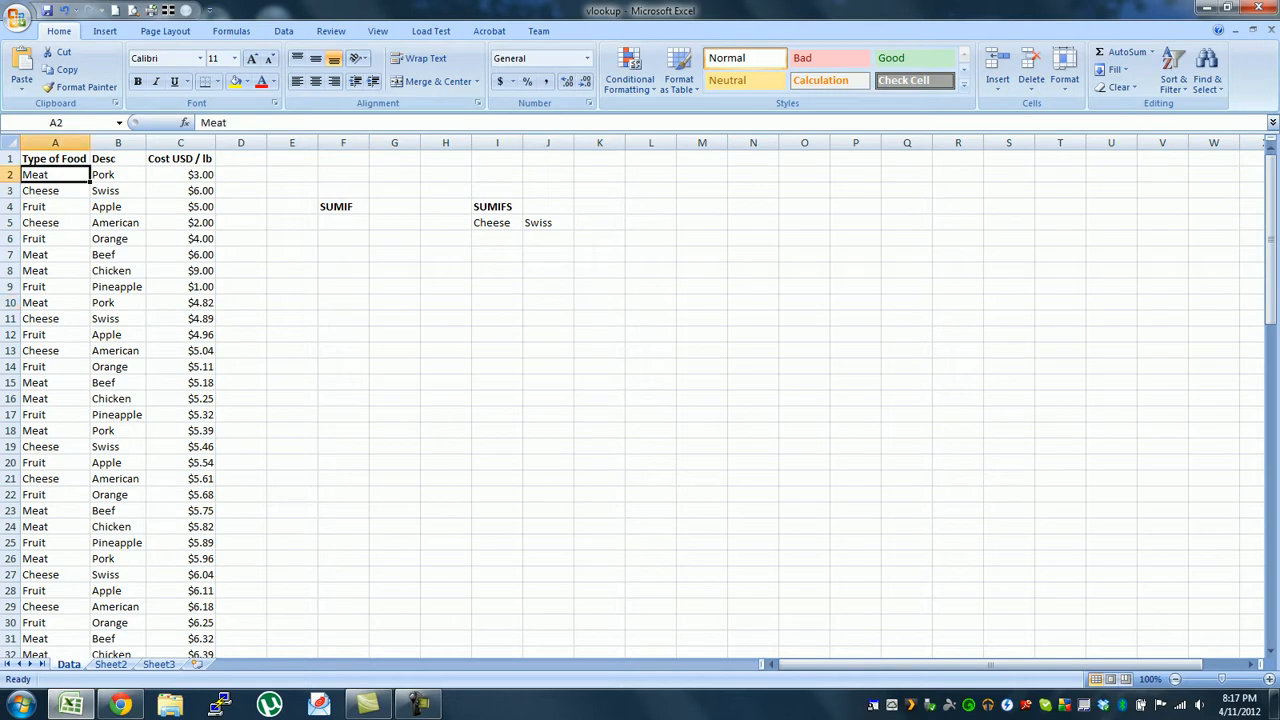
key("Right")
key("Right")
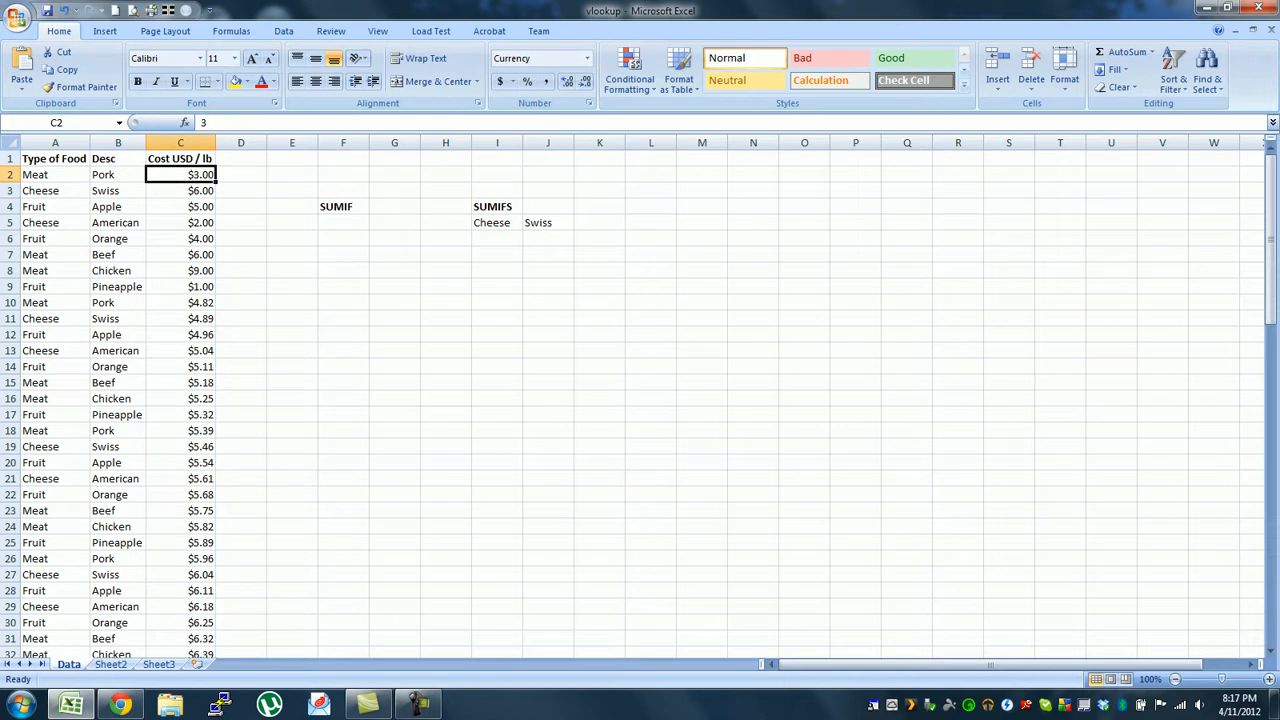
key("ctrl+Down")
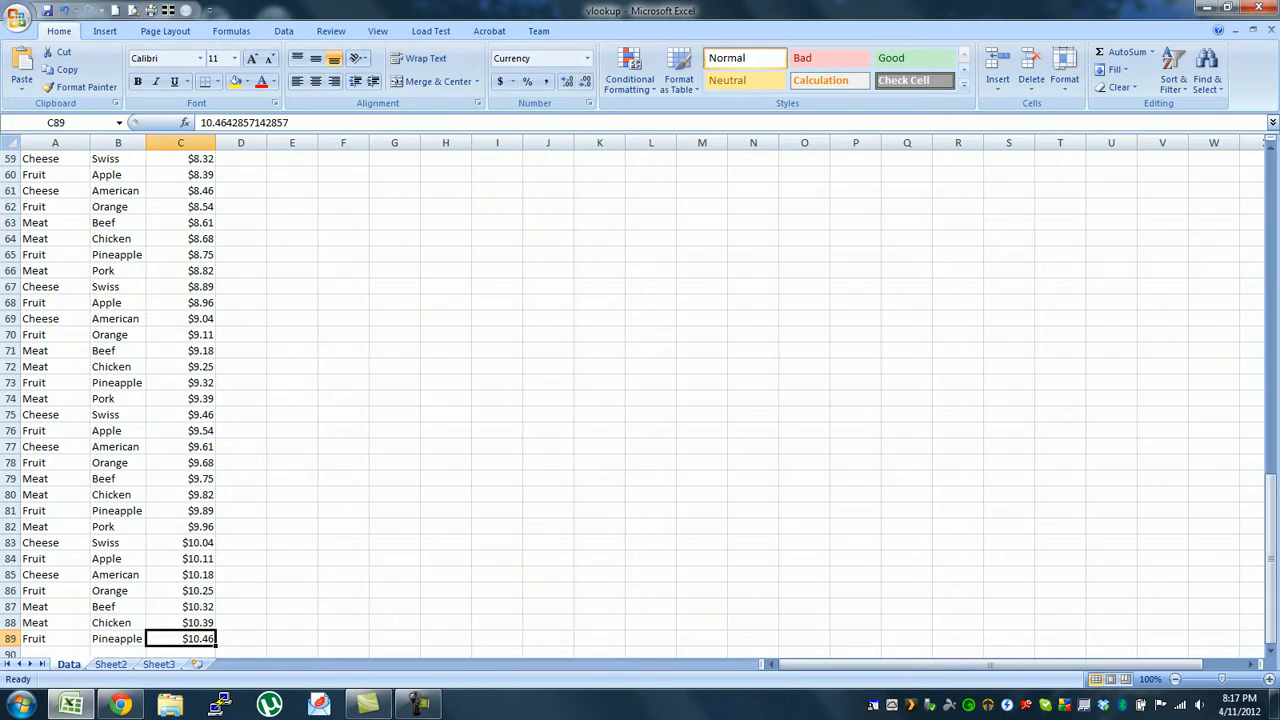
key("Home")
key("Right")
key("Right")
key("ctrl+Up")
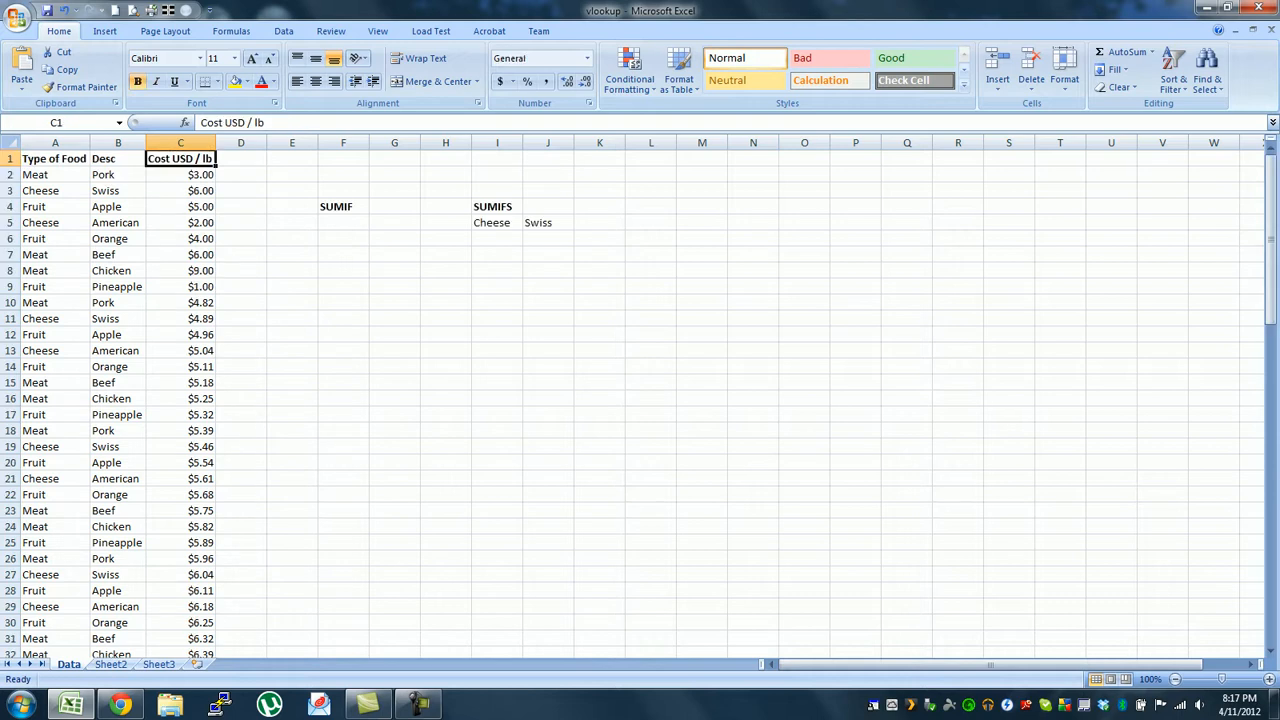
key("Down")
key("Left")
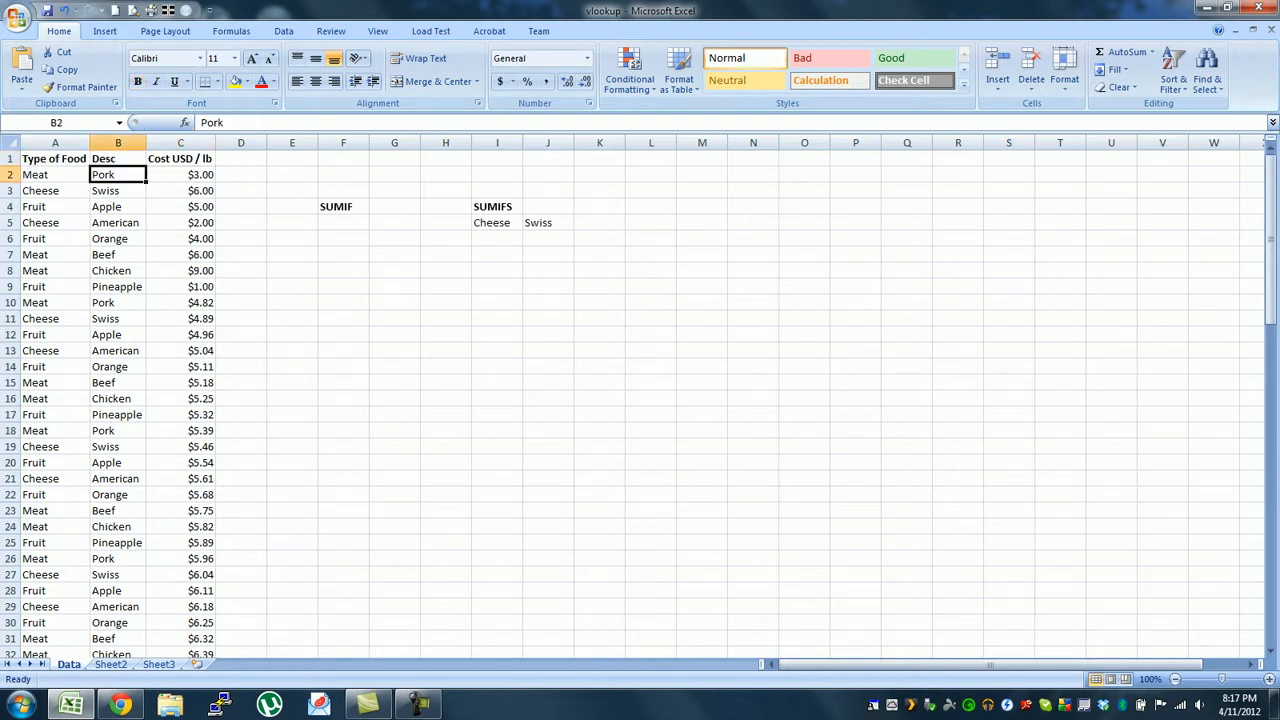
key("Left")
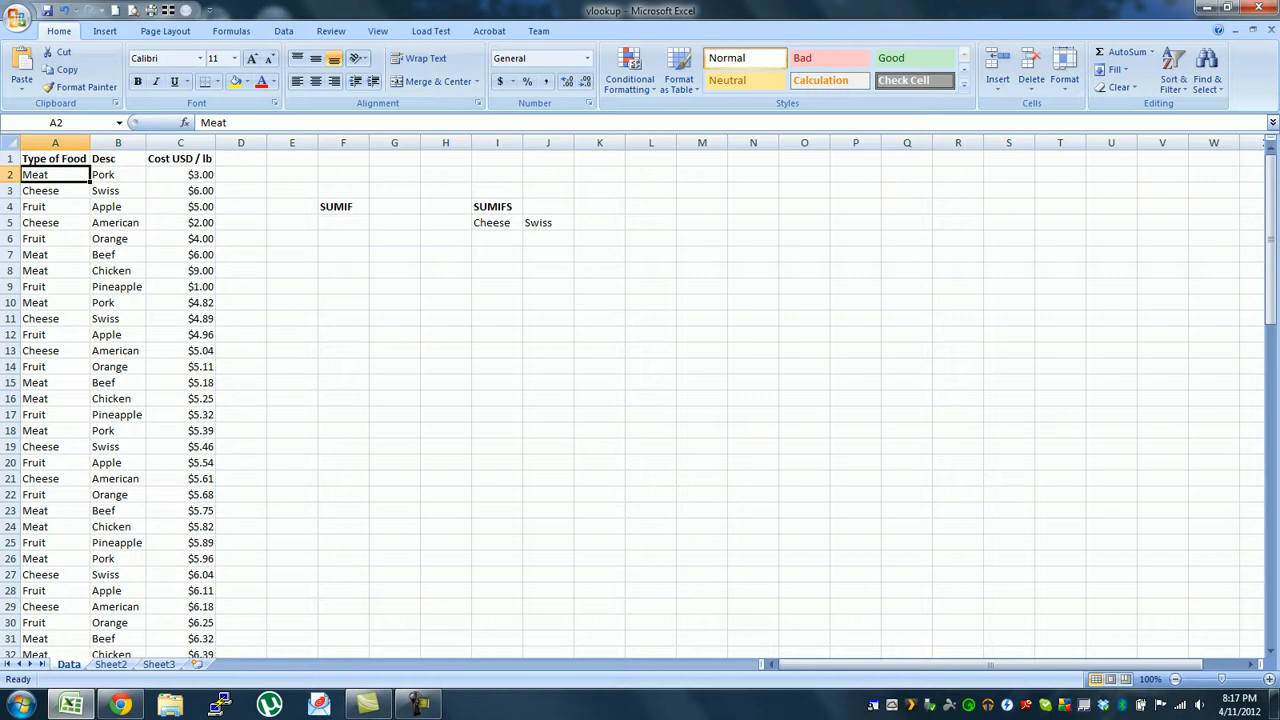
- Enter Cheese in F5 as the SUMIF criterion and move to G5 beside it
left_click(343, 222)
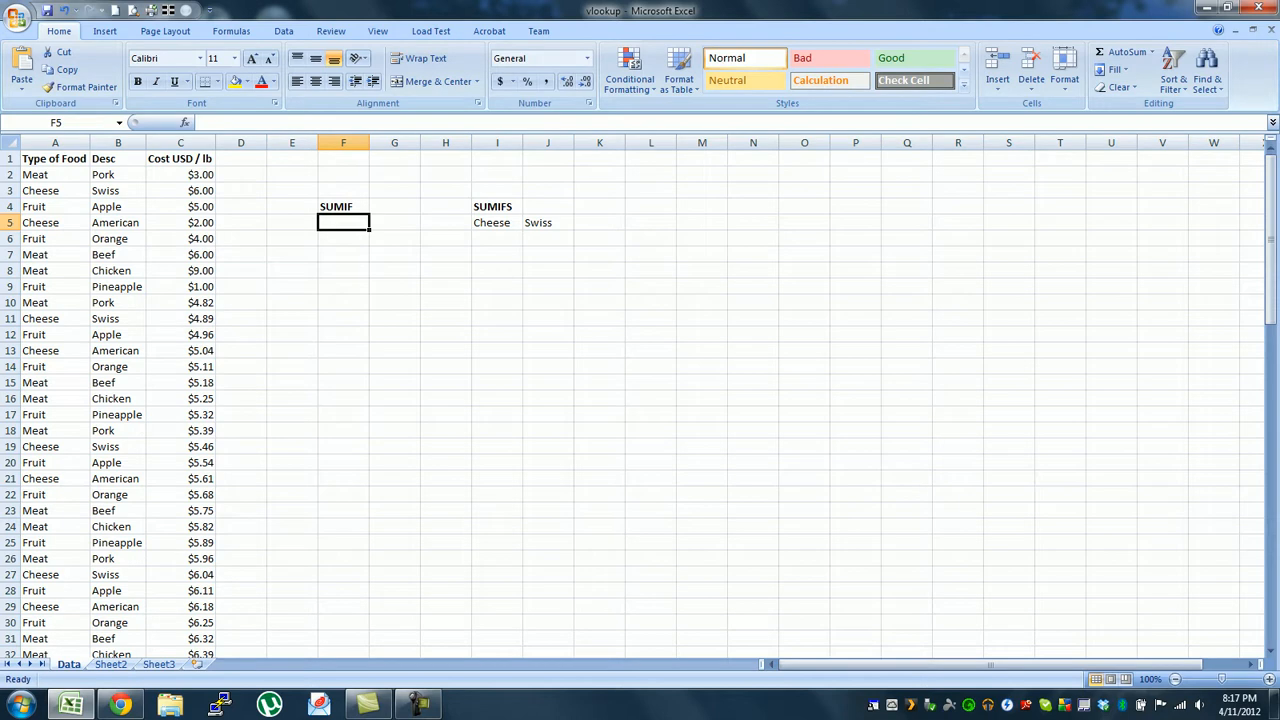
type("Ch")
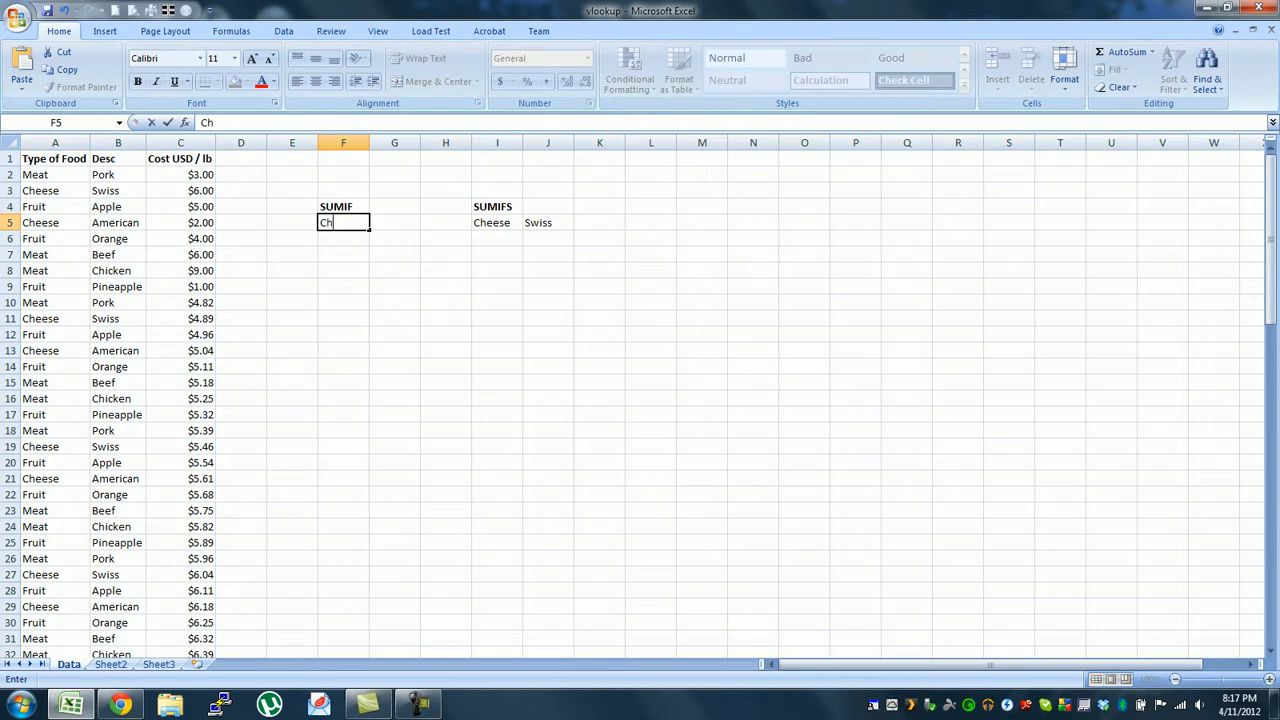
type("eese")
key("Return")
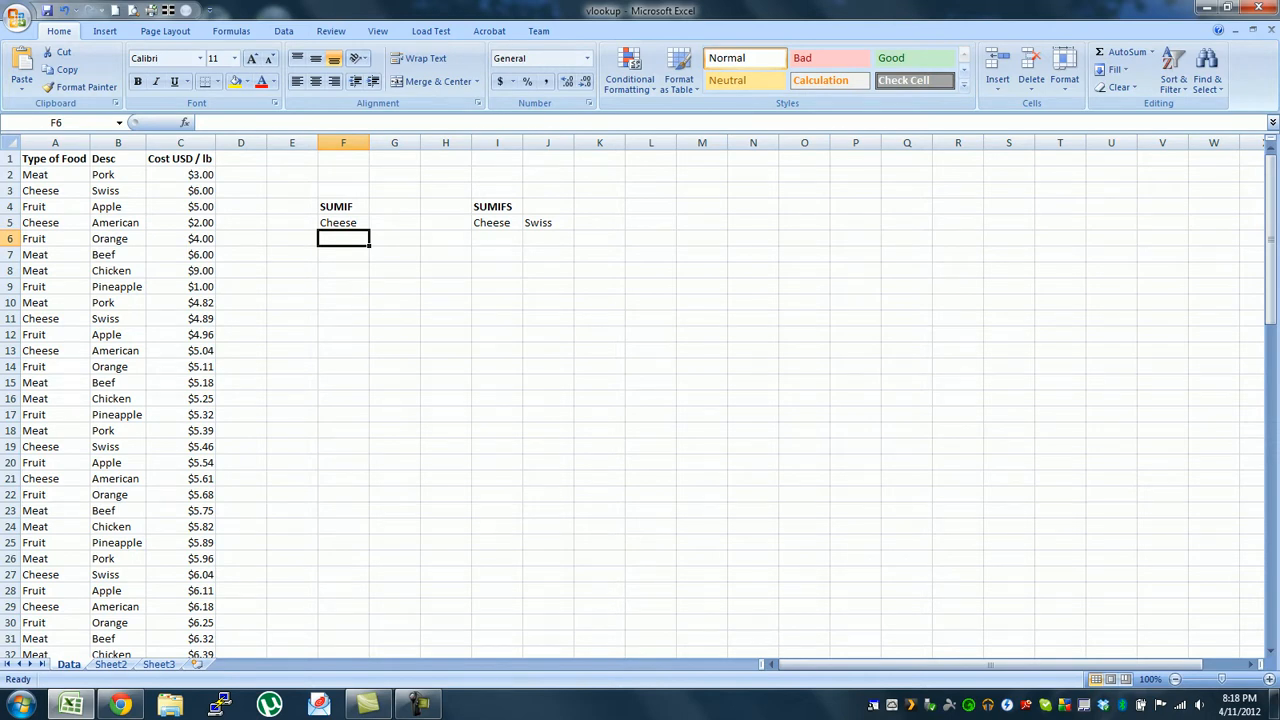
key("Up")
key("Right")
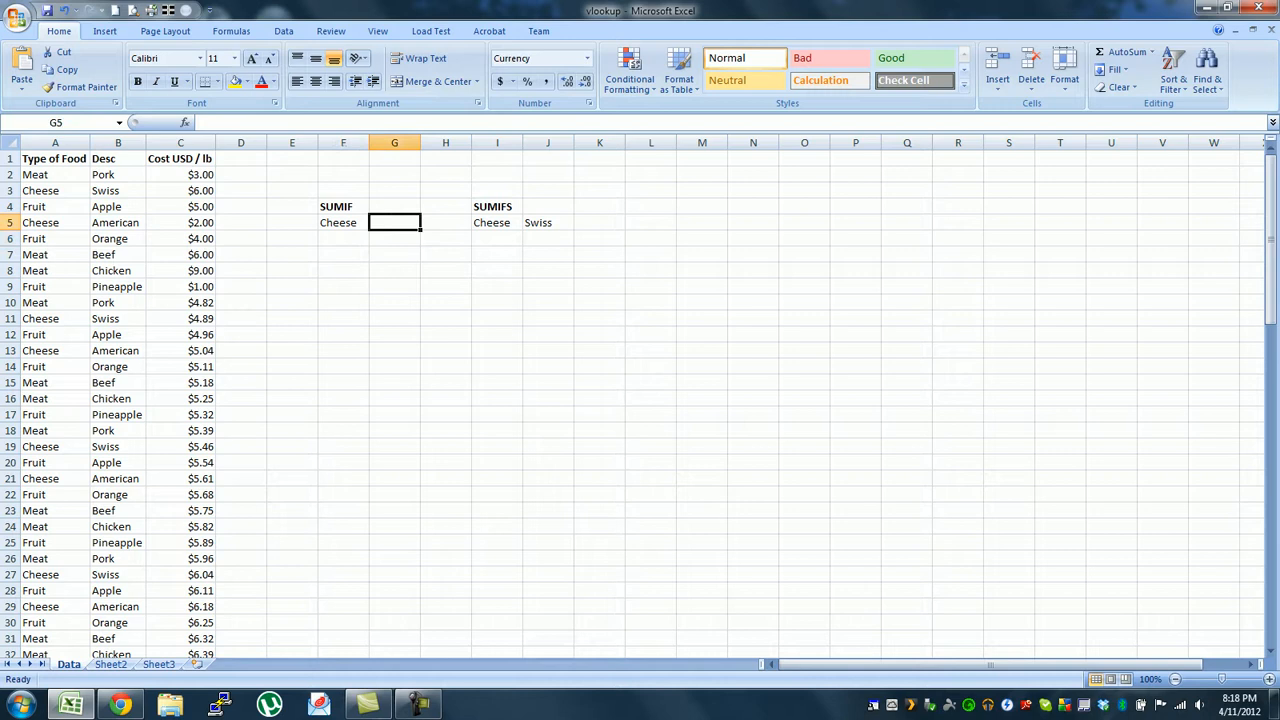
type("=s")
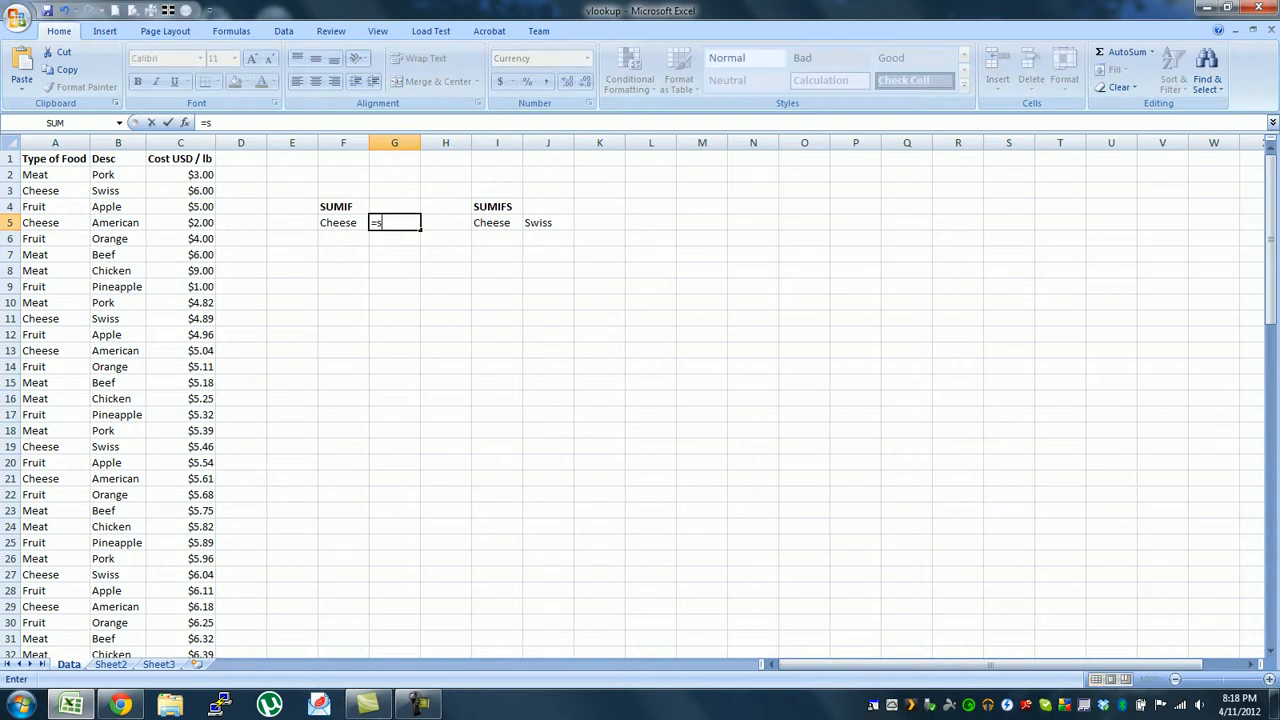
type("umif(")
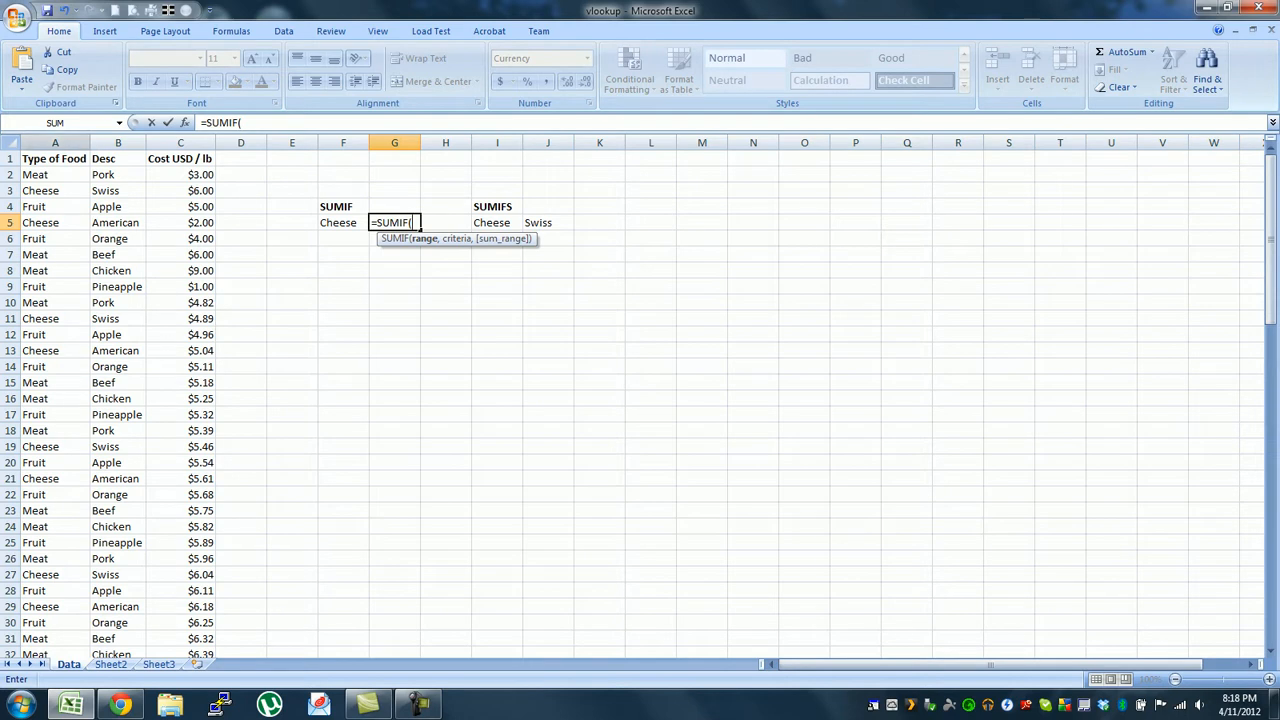
- Enter =SUMIF($A:$A,$F5,$C:$C) in G5, totaling Cheese costs at $158.71
left_click(55, 142)
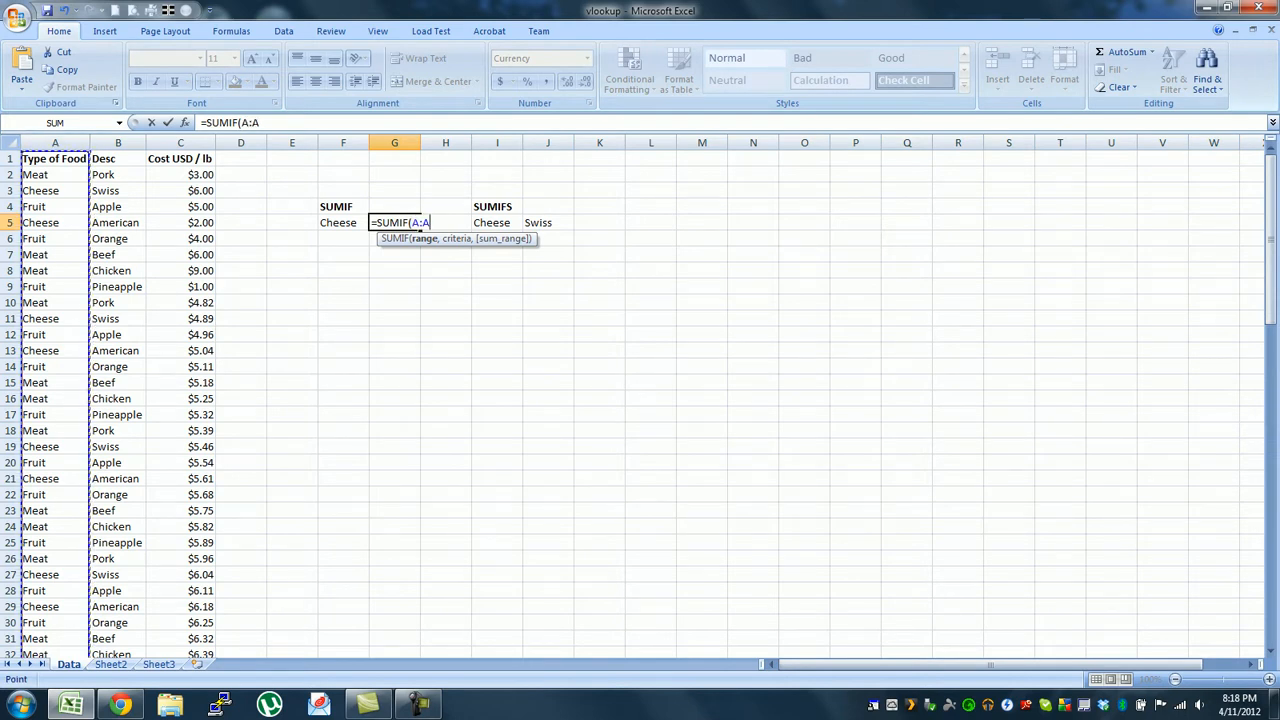
key("F4")
type("$A,")
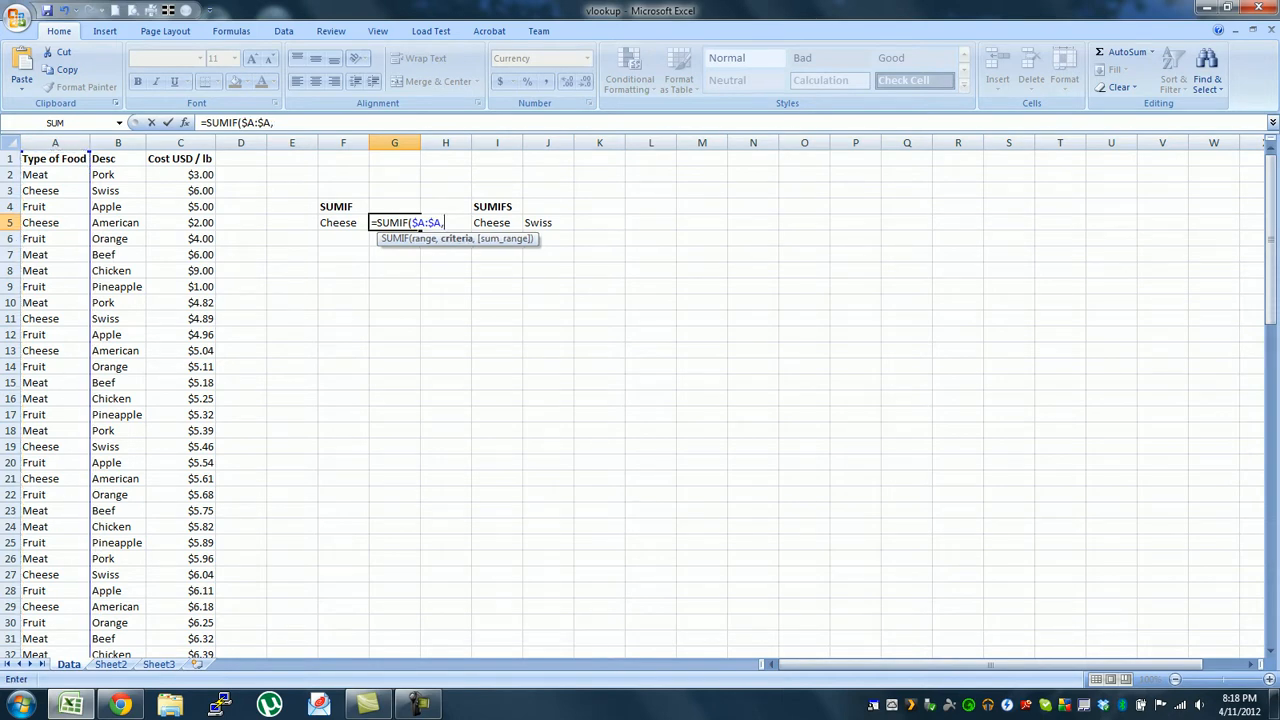
key("Left")
key("F4")
key("F4")
key("F4")
type(",")
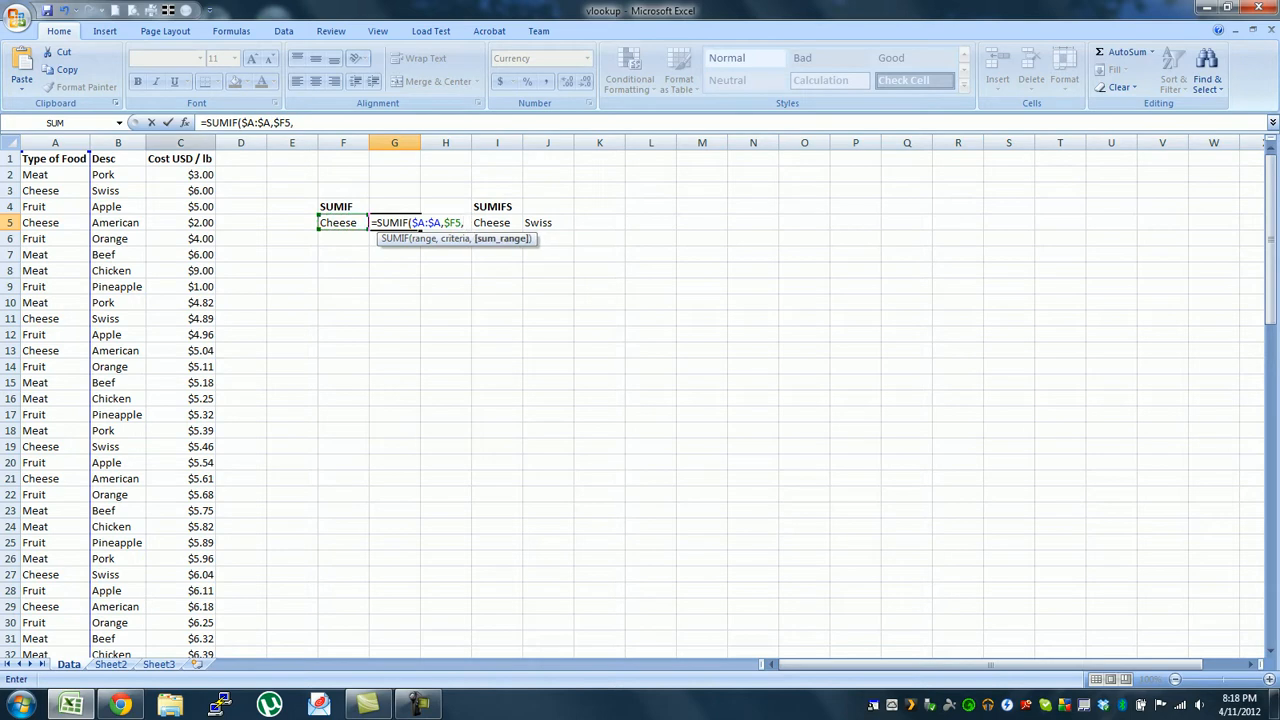
left_click(180, 142)
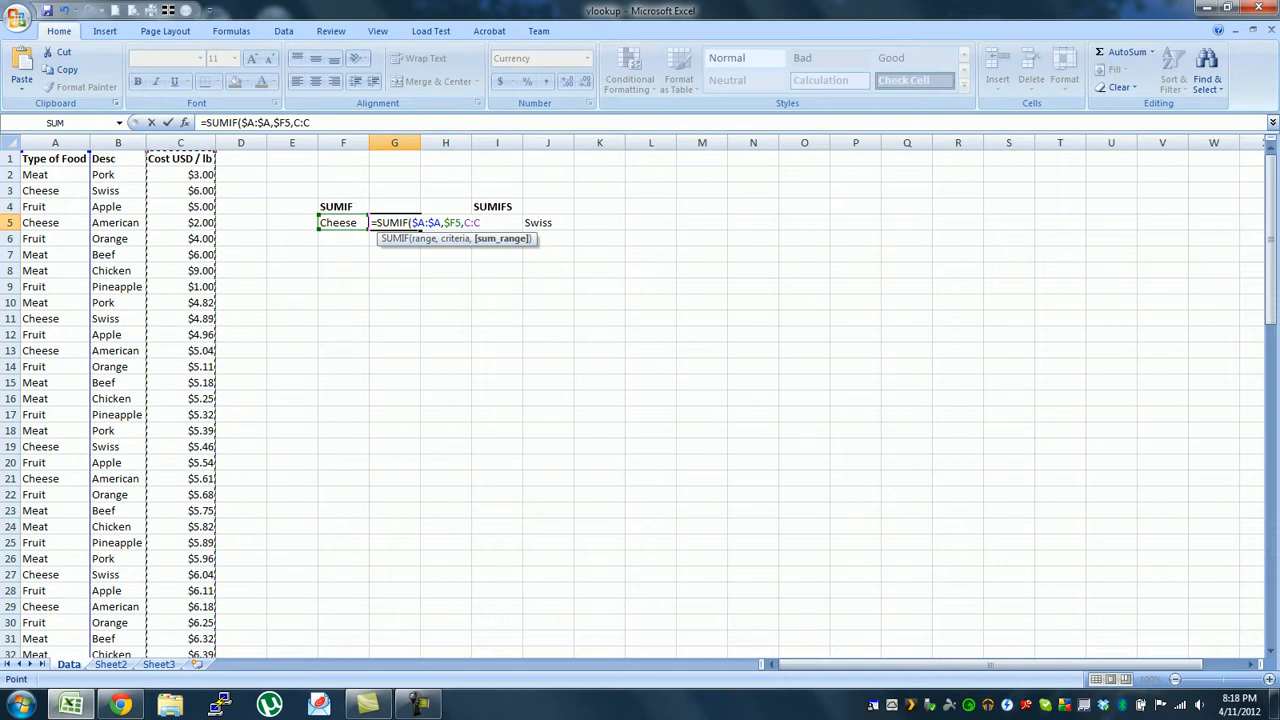
key("F4")
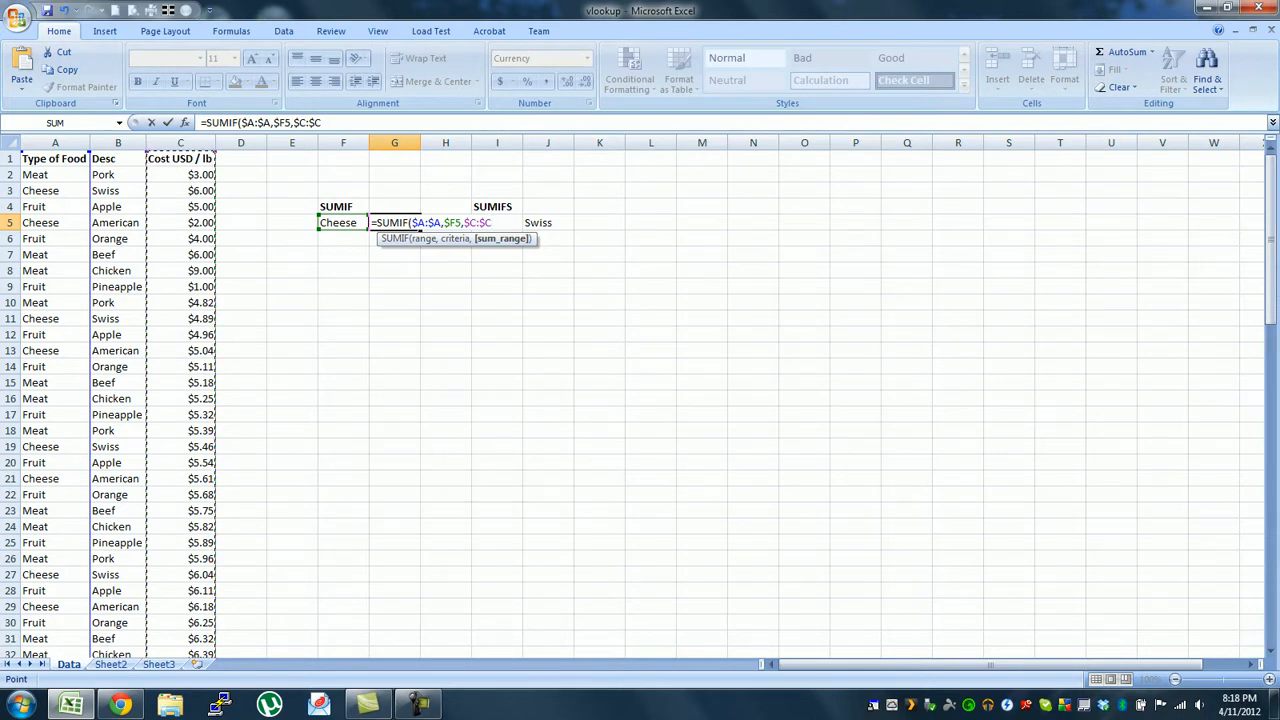
key("Return")
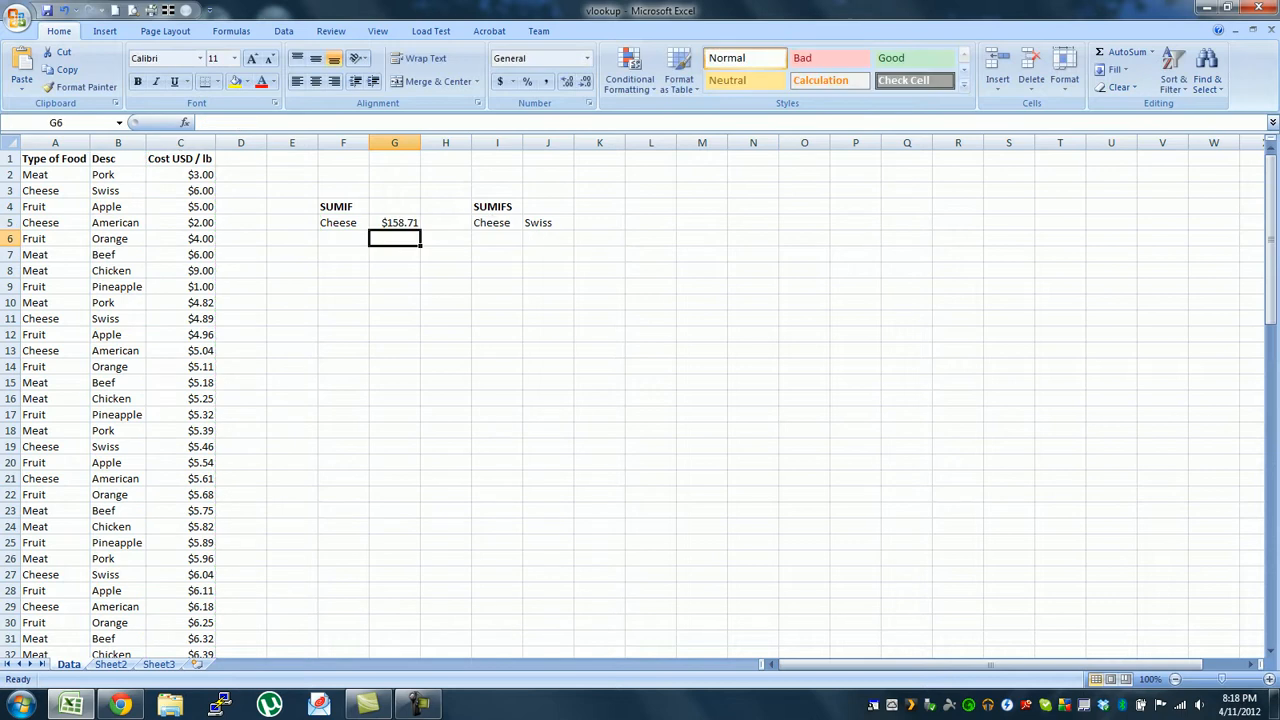
- Add Fruit and Meat as criteria labels in F6 and F7 below Cheese
key("Up")
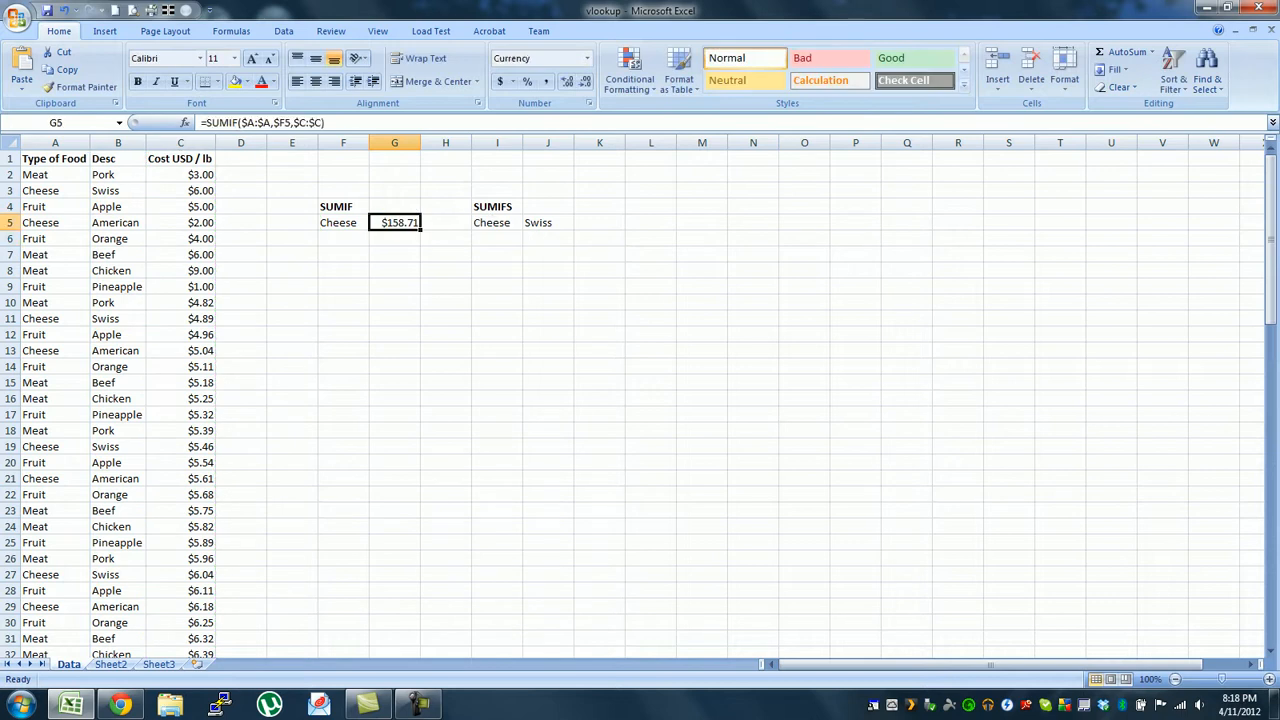
key("Left")
key("Right")
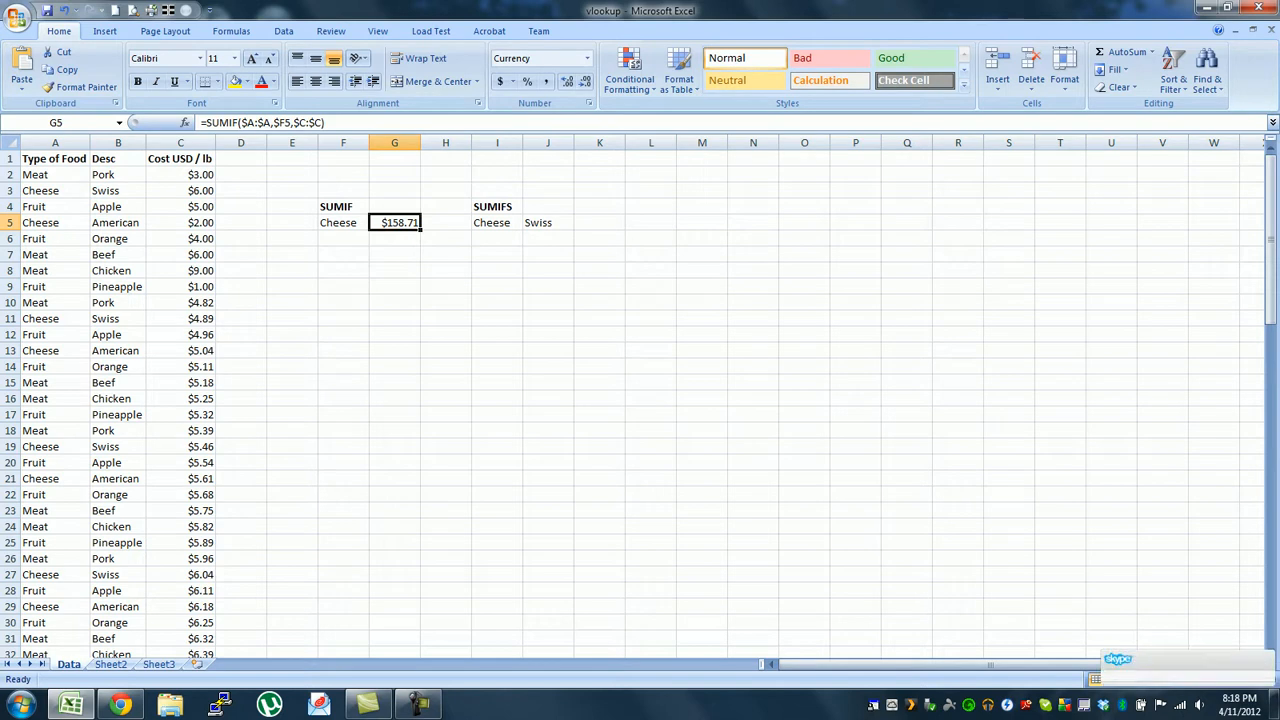
key("Left")
key("Down")
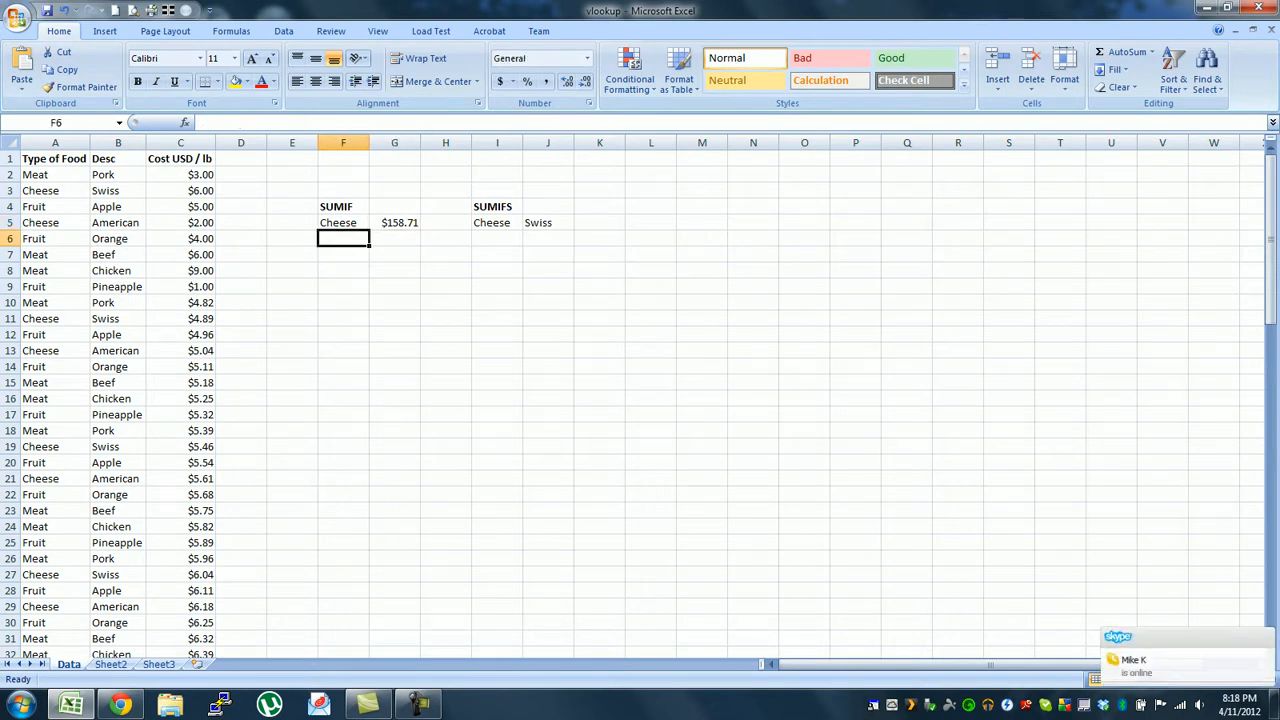
type("F")
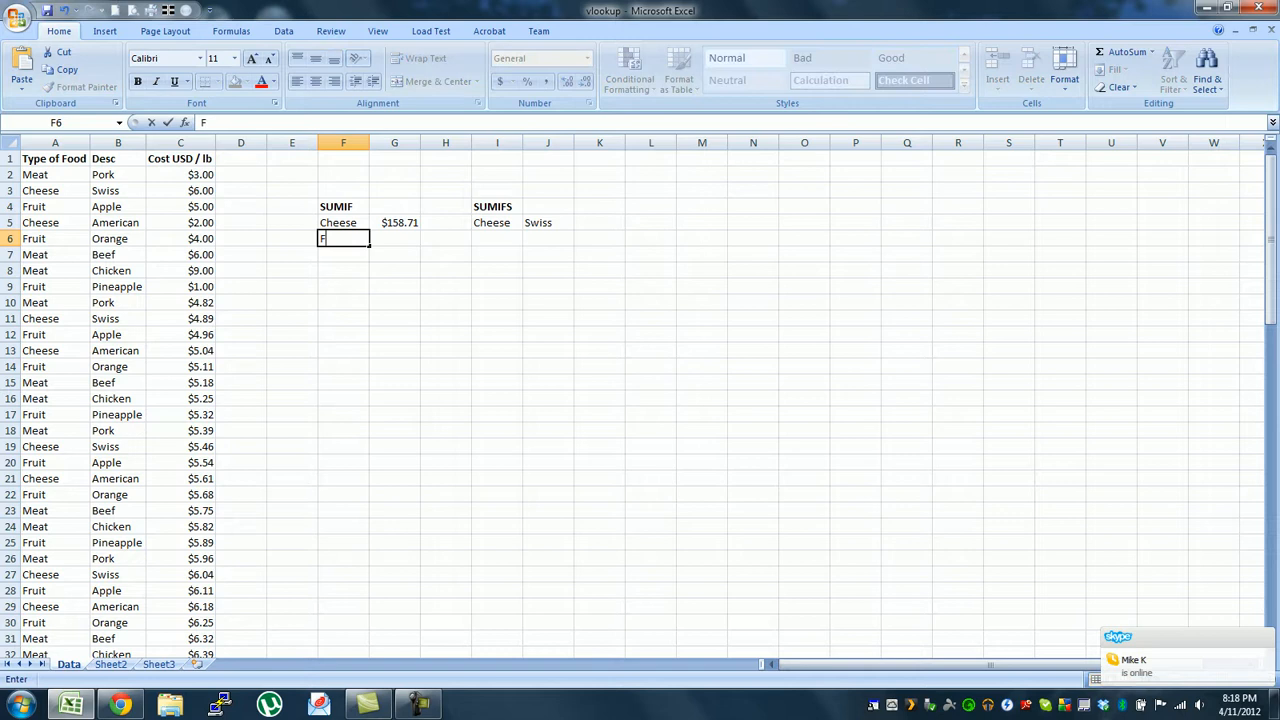
type("ruit")
key("Return")
type("M")
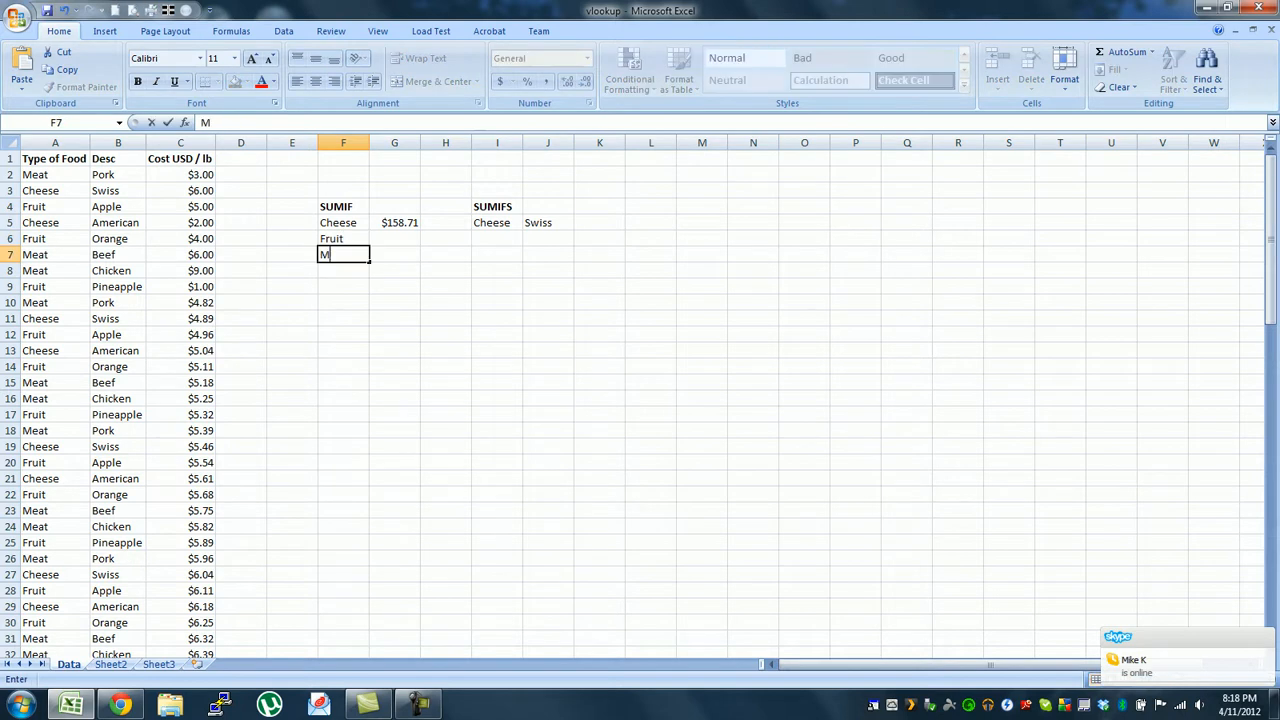
type("eat")
key("Return")
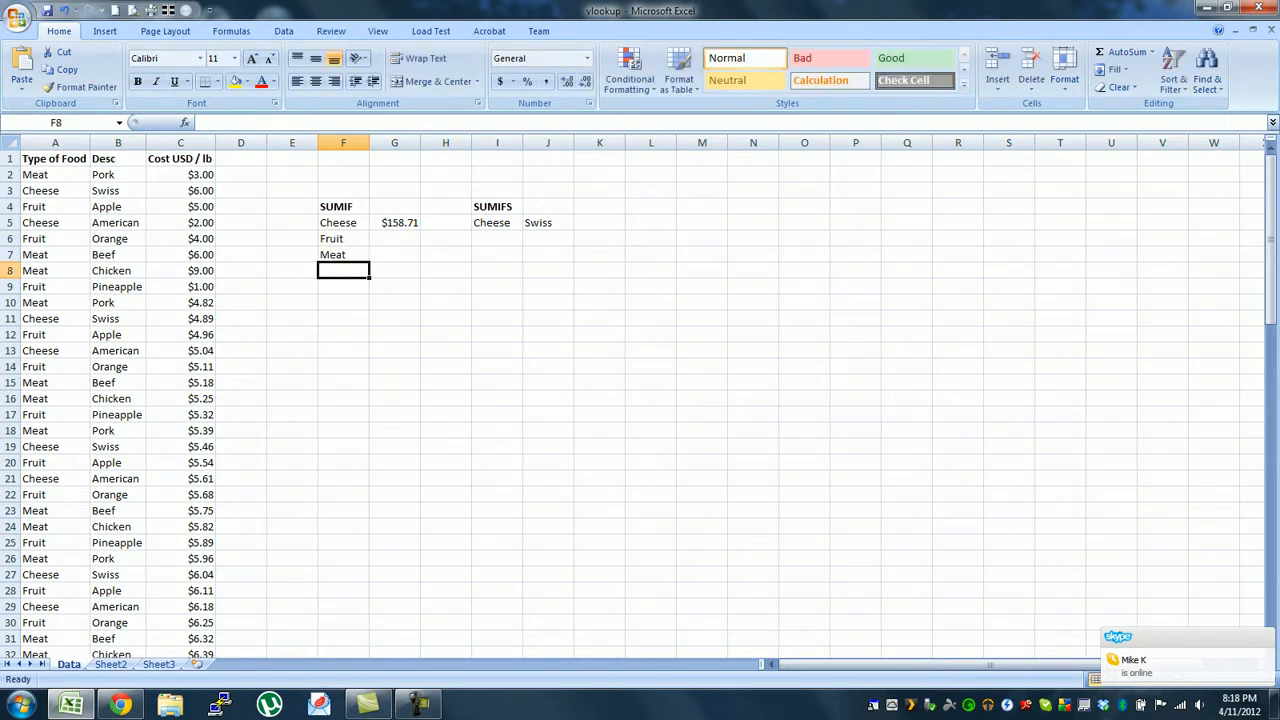
- Fill the SUMIF formula down to G7, giving $241.07 for Fruit and $247.64 for Meat, then move to K5
key("Up")
key("Up")
key("Up")
key("Right")
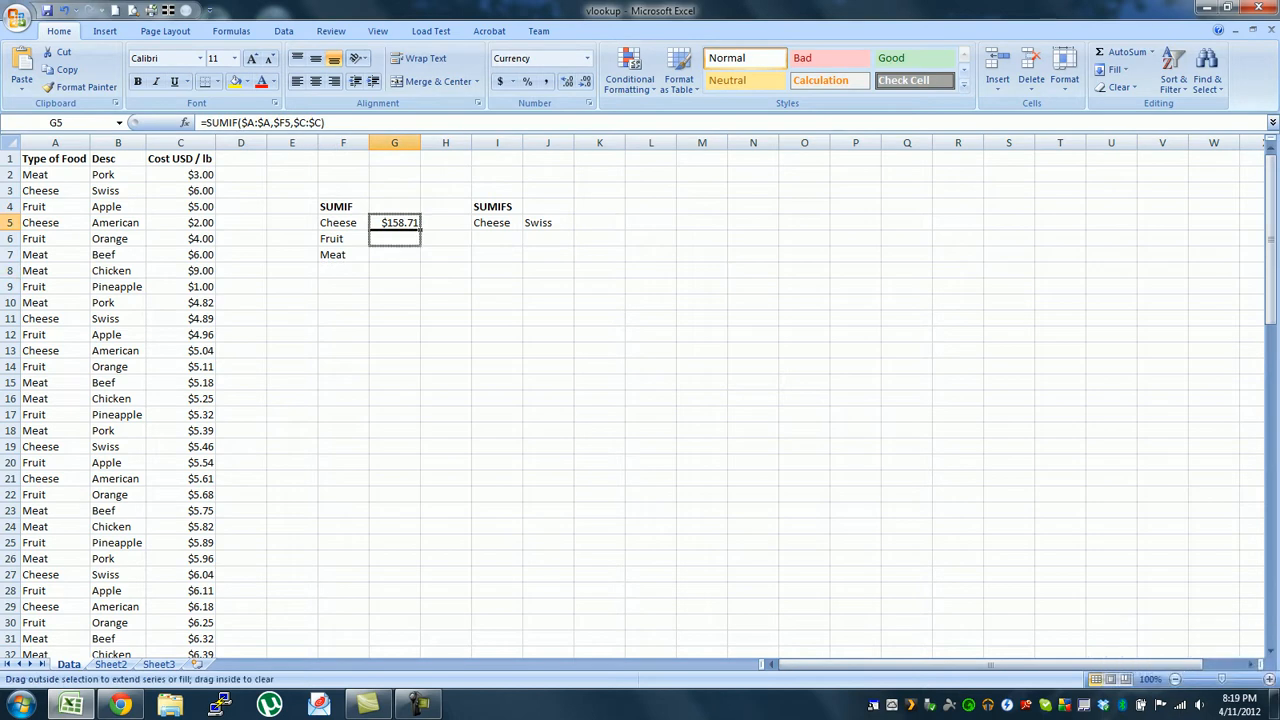
mouse_move(421, 230)
left_mouse_down()
mouse_move(421, 258)
mouse_move(394, 254)
left_mouse_up()
left_click(497, 302)
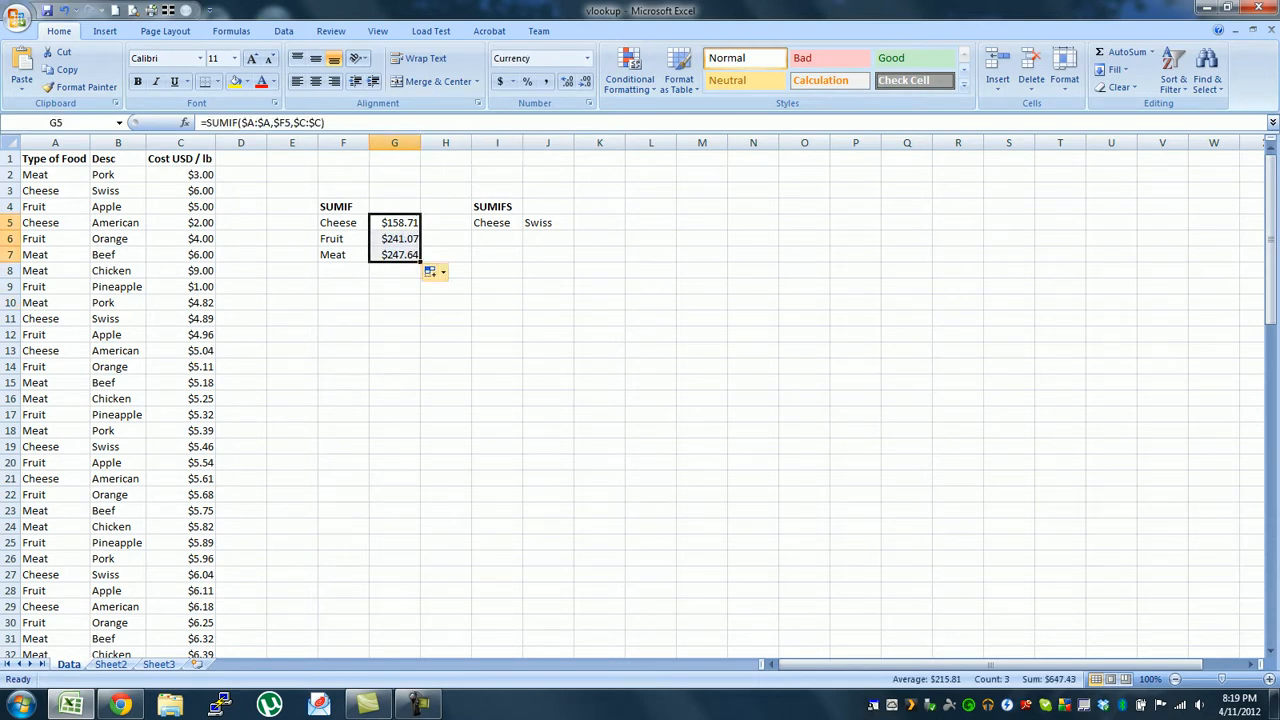
key("Up")
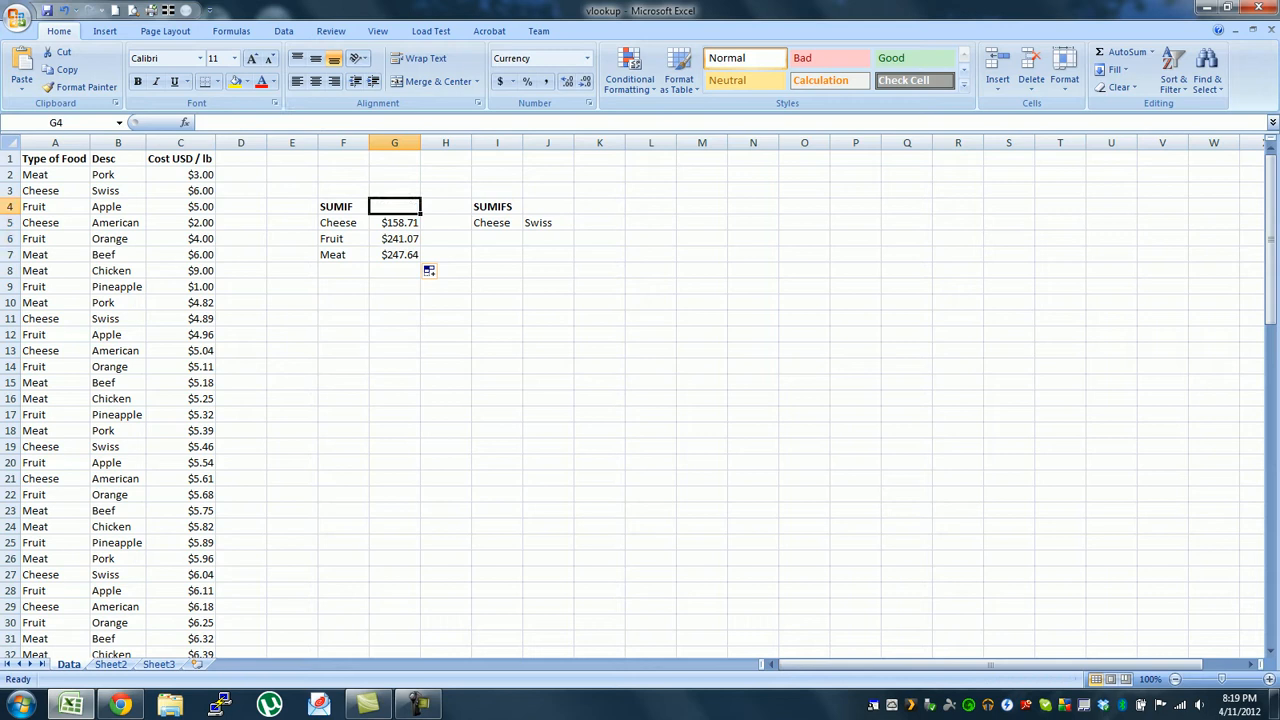
key("Down")
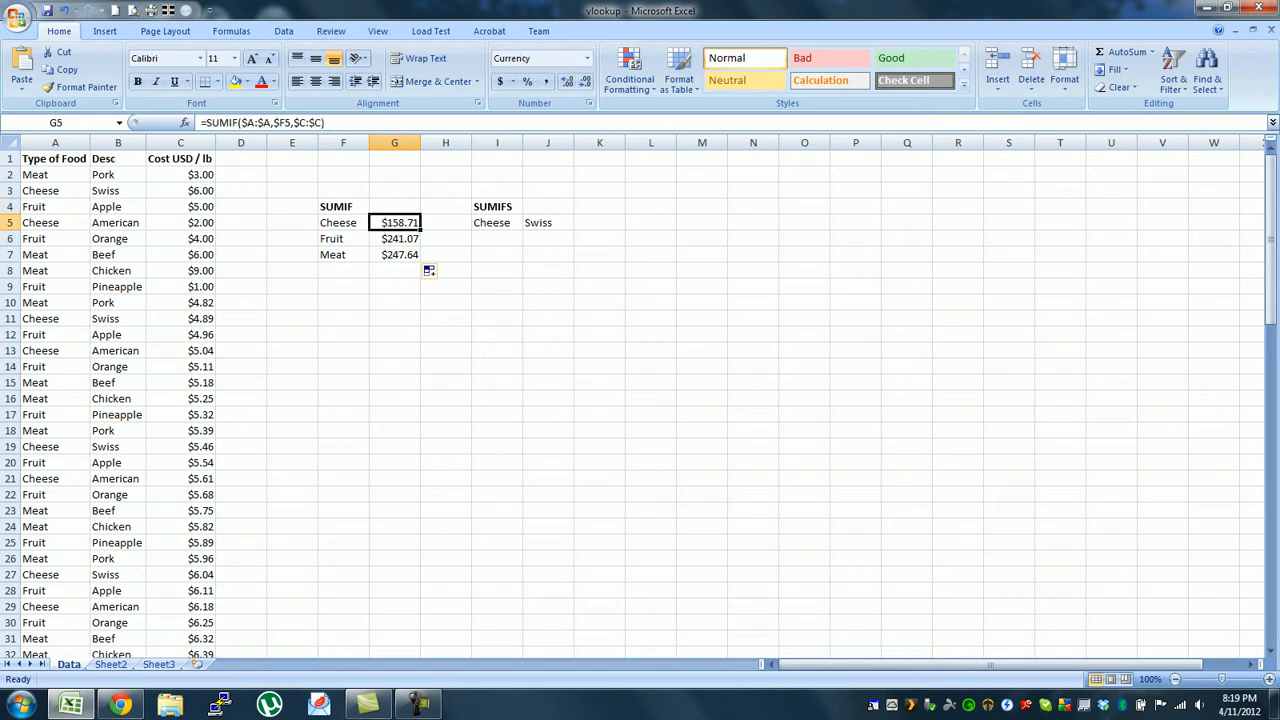
key("Right")
key("Right")
key("Right")
key("Left")
key("Left")
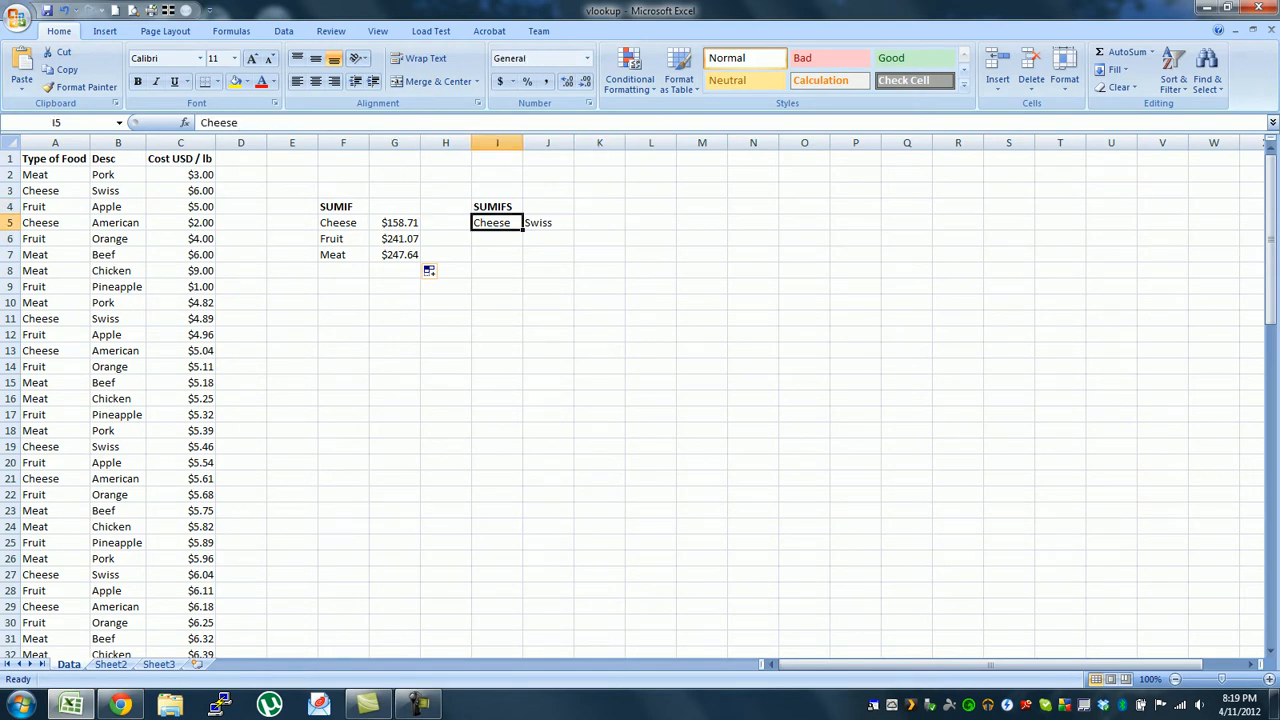
key("Right")
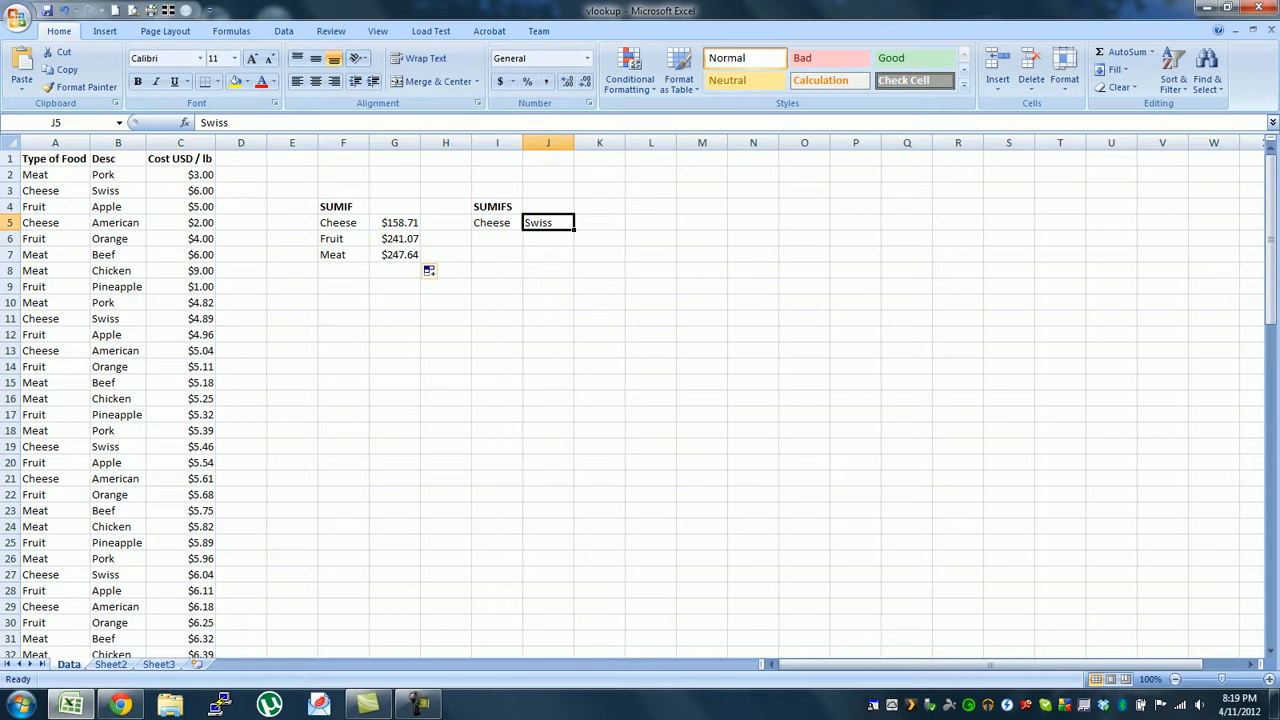
key("Right")
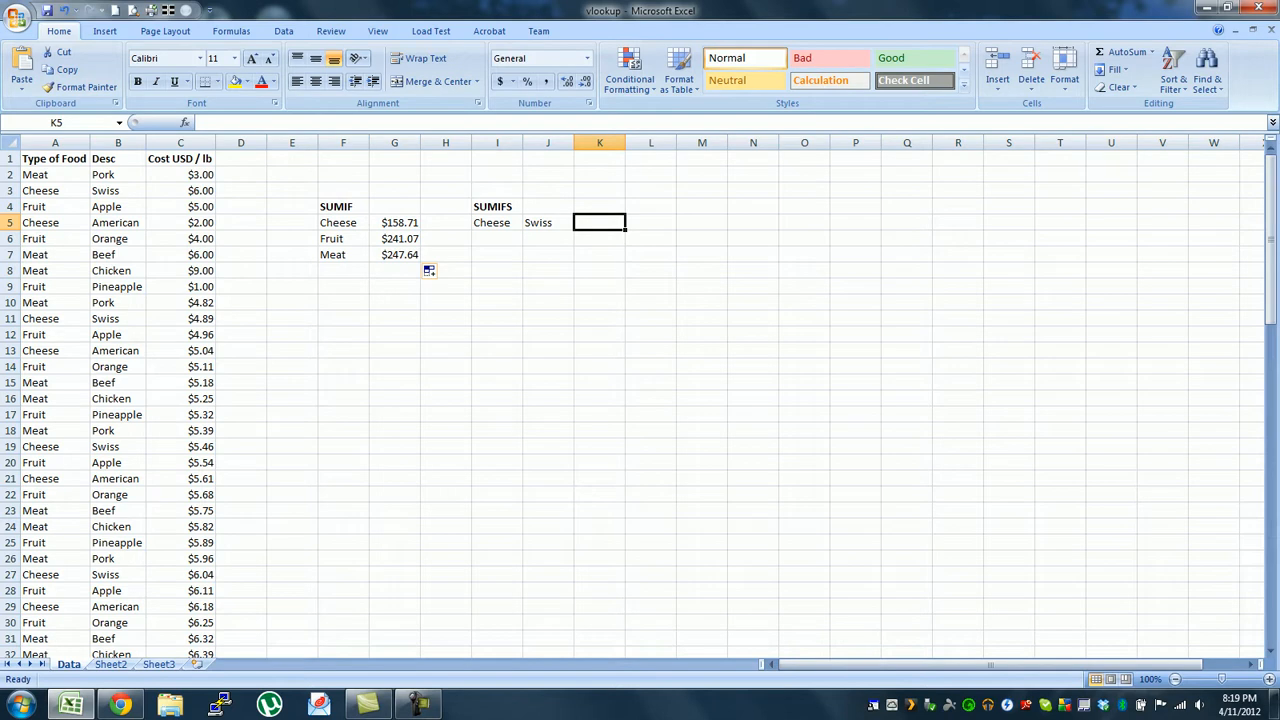
type("=sumifs")
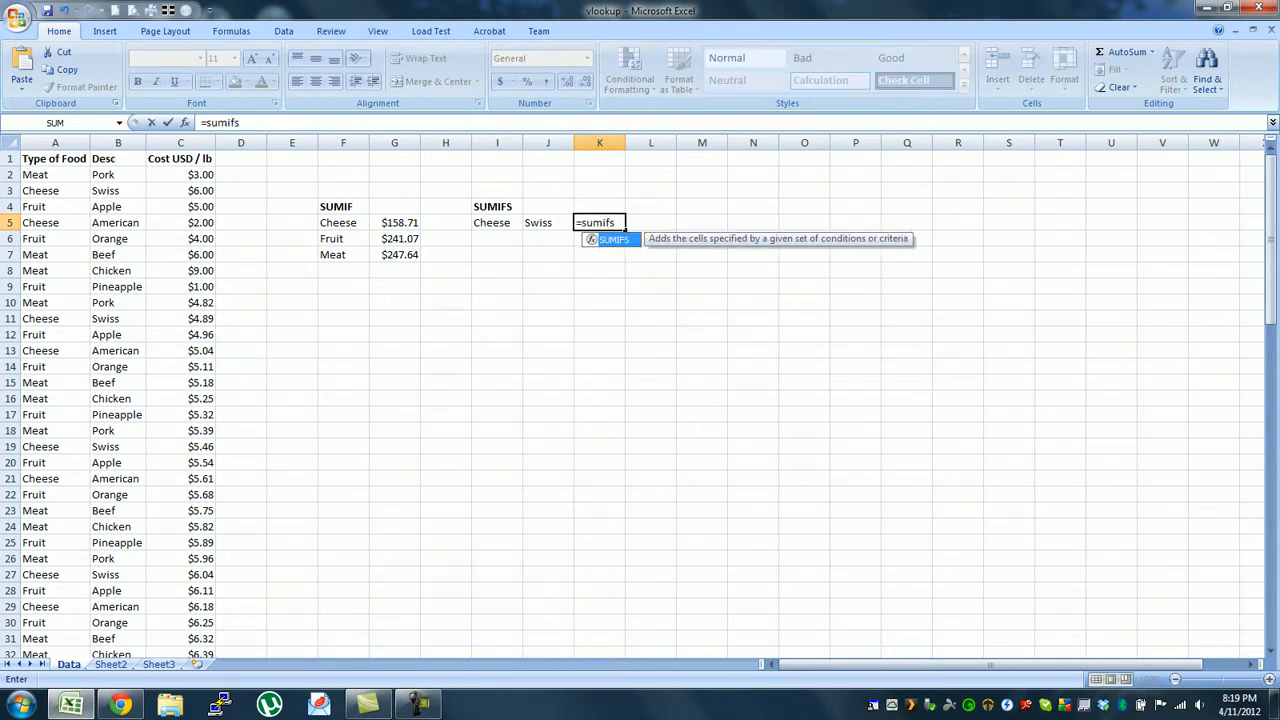
type("(")
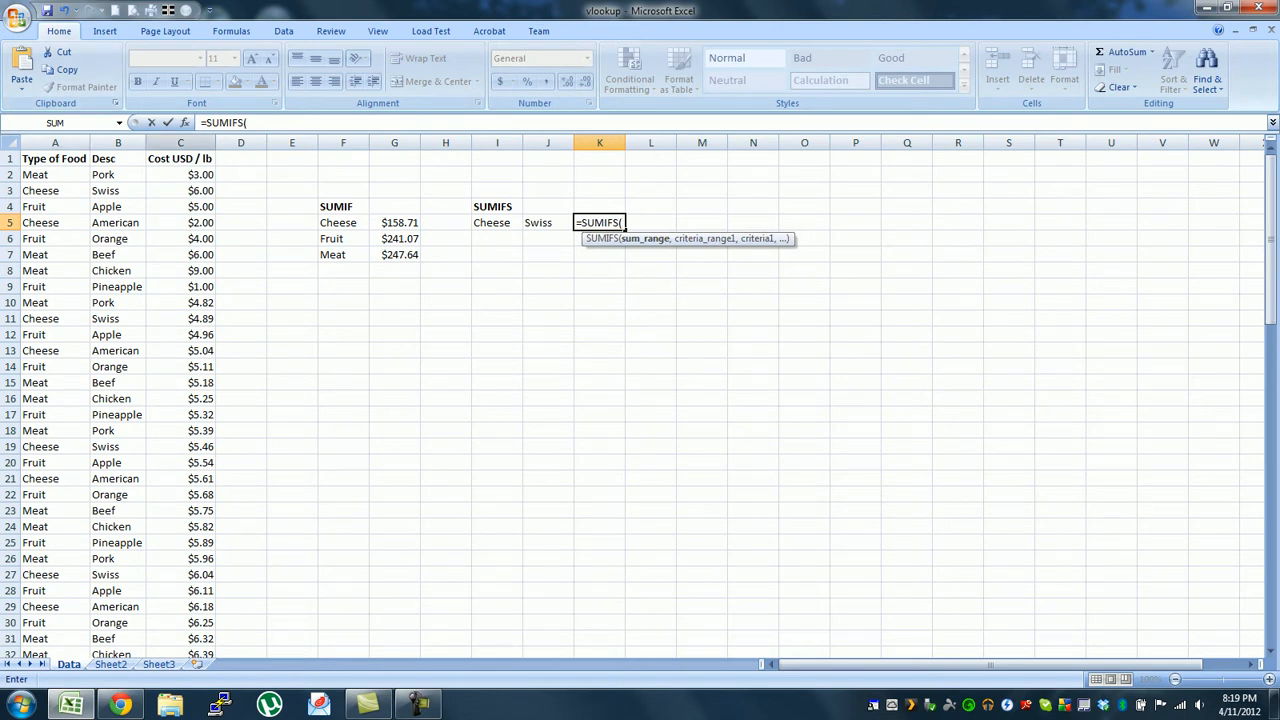
- Begin =SUMIFS($C:$C,$A:$A,$I5 in K5 with absolute cost and food-type ranges and Cheese criterion
left_click(180, 142)
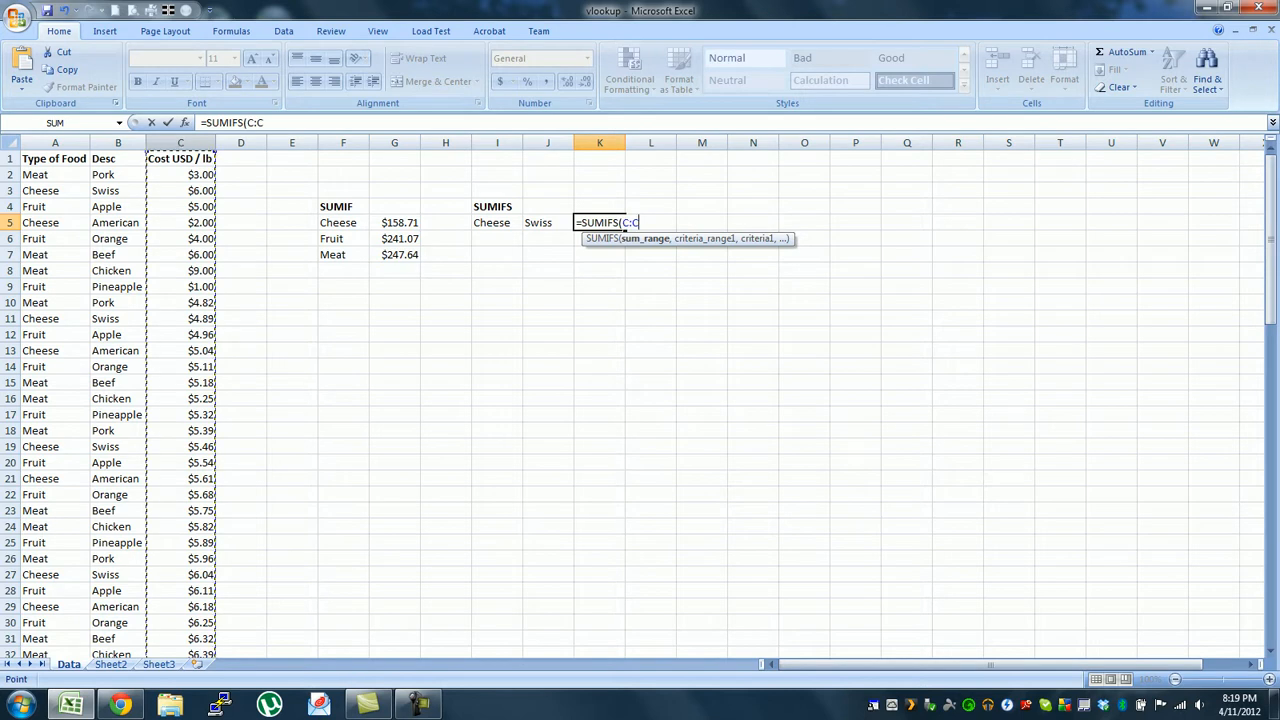
key("F4")
type("$C,")
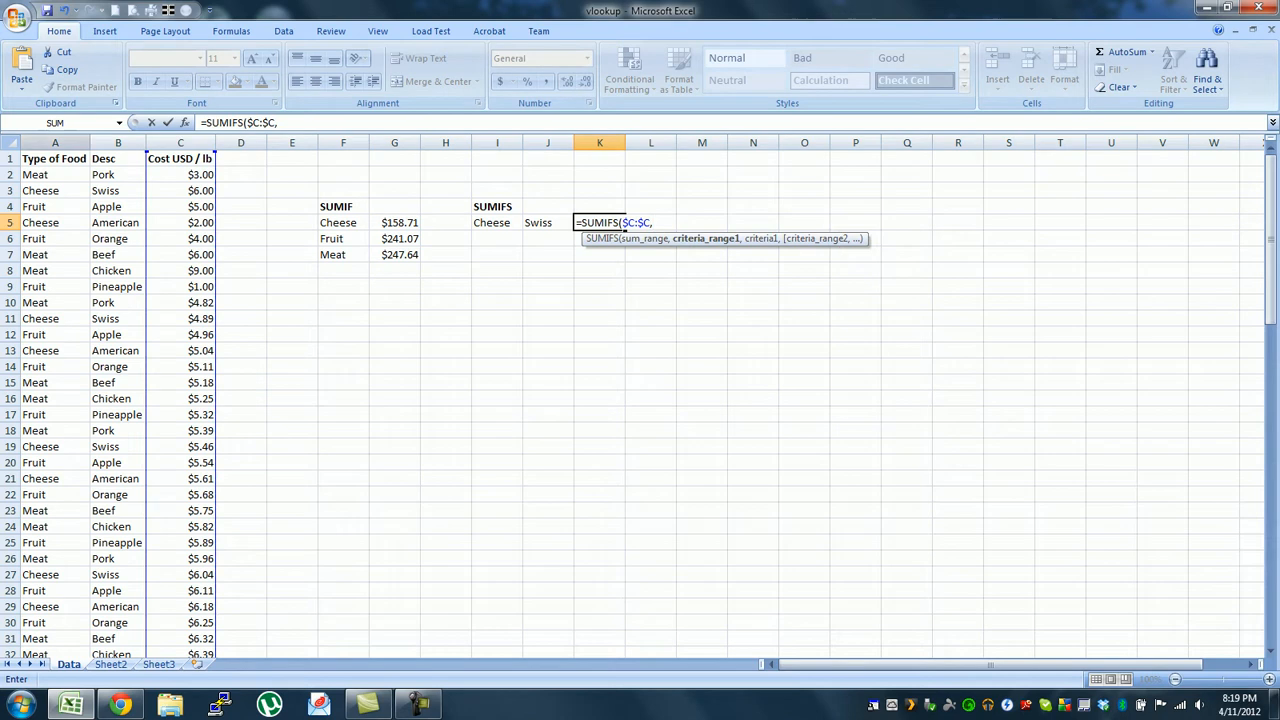
left_click(55, 142)
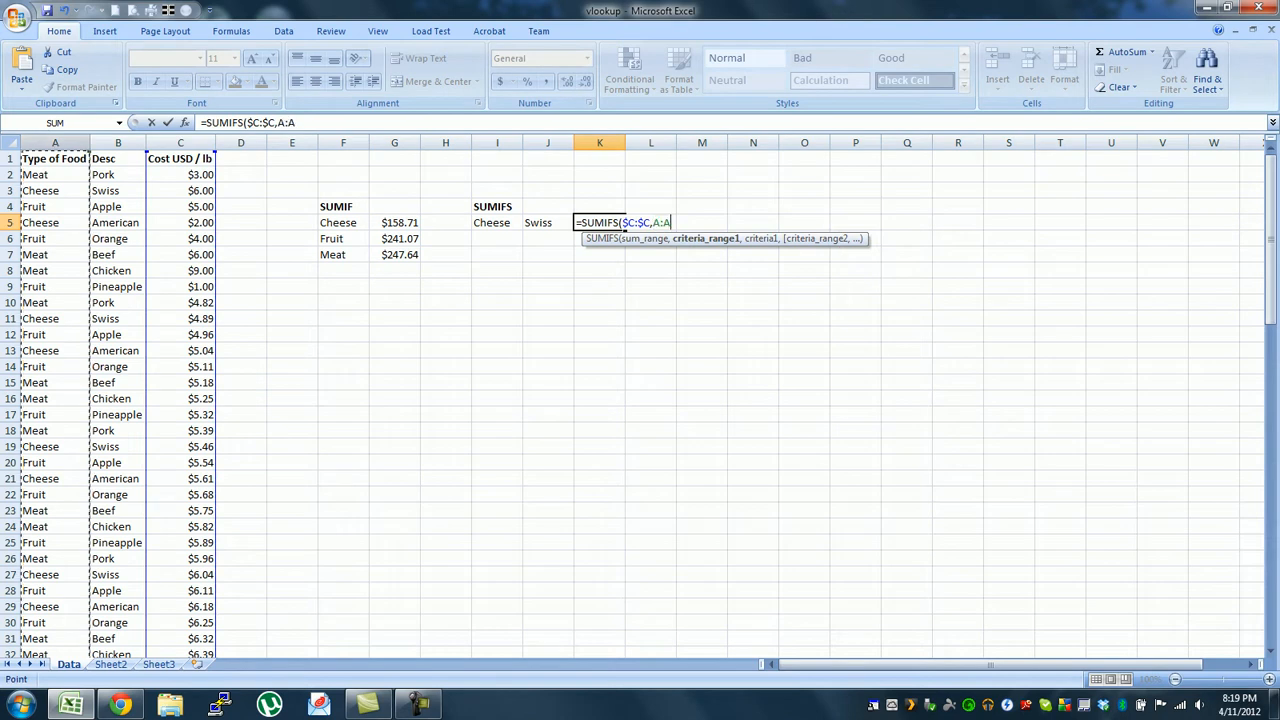
key("F4")
type("$A,")
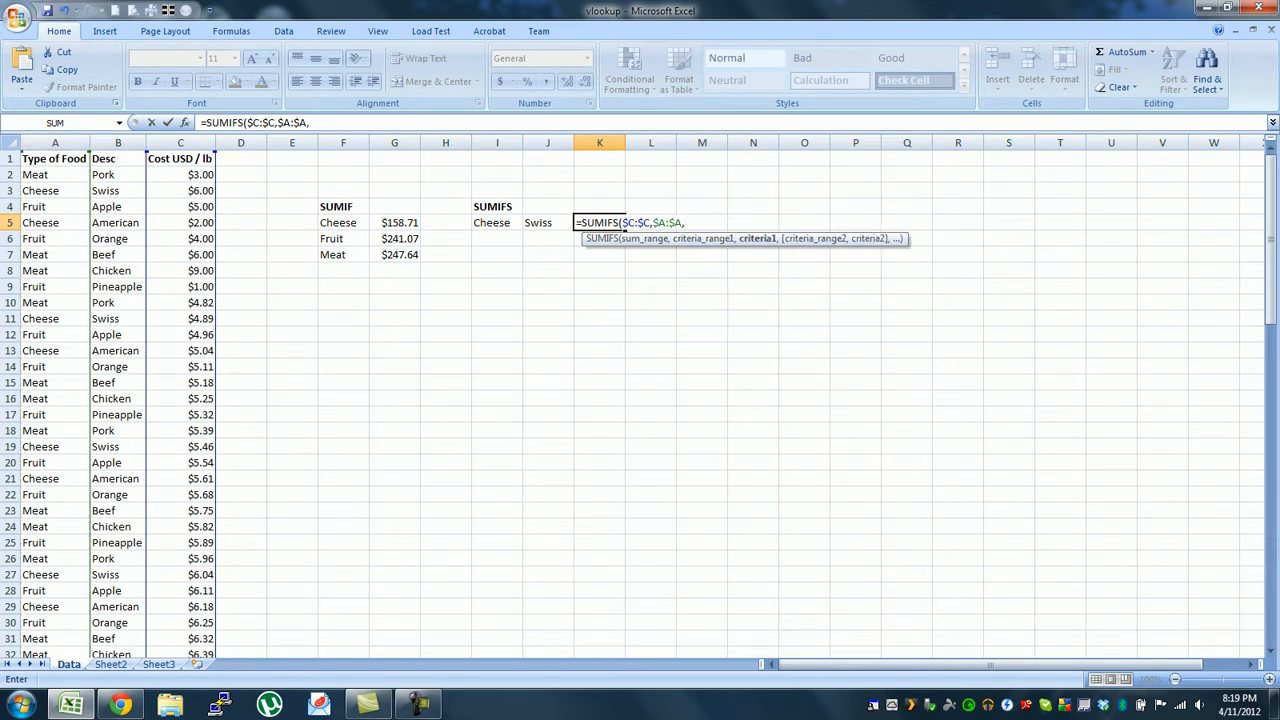
left_click(497, 222)
key("F4")
key("F4")
key("F4")
type(",")
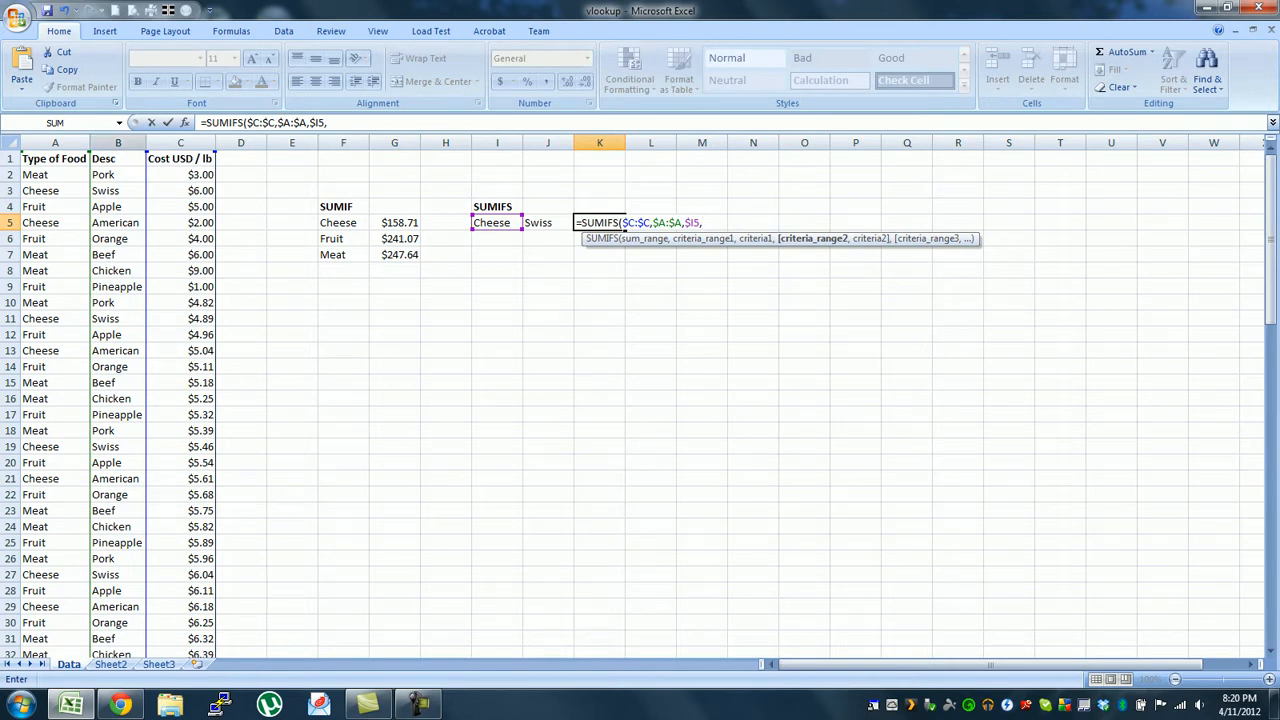
- Finish the SUMIFS with $B:$B and Swiss in $J5, returning 80.64286 for Cheese/Swiss
left_click(118, 142)
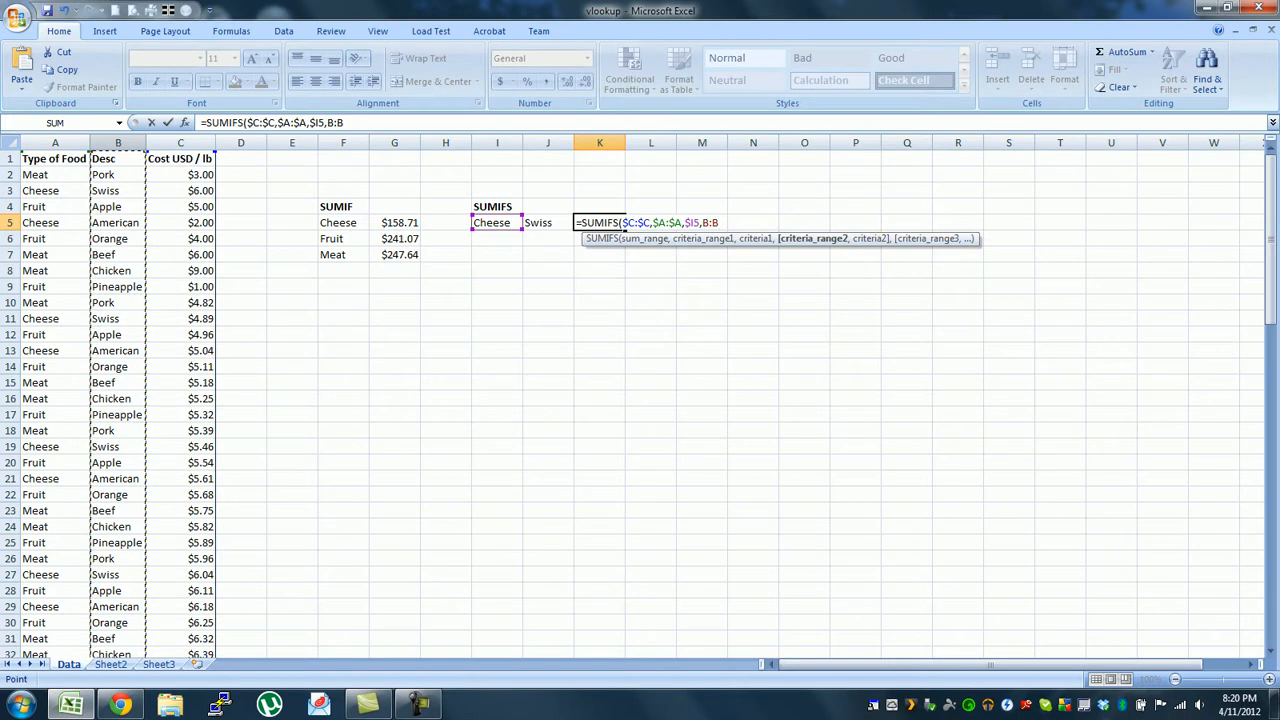
key("F4")
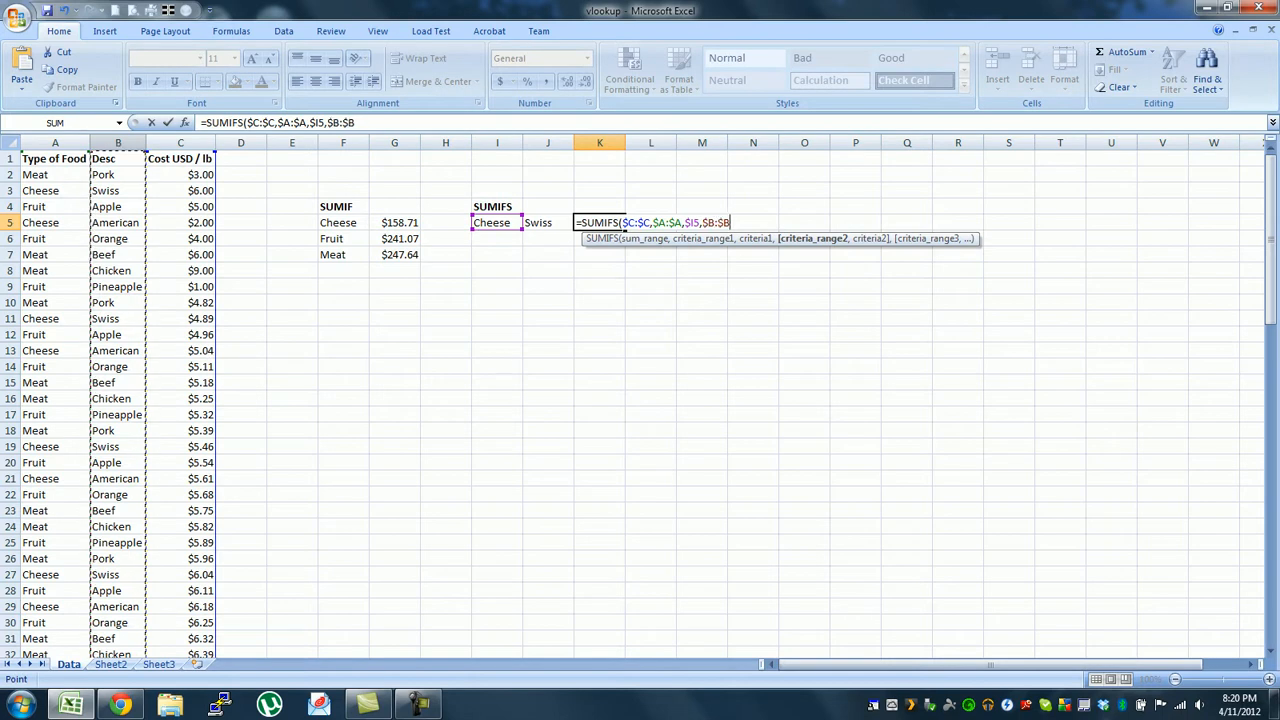
type(",")
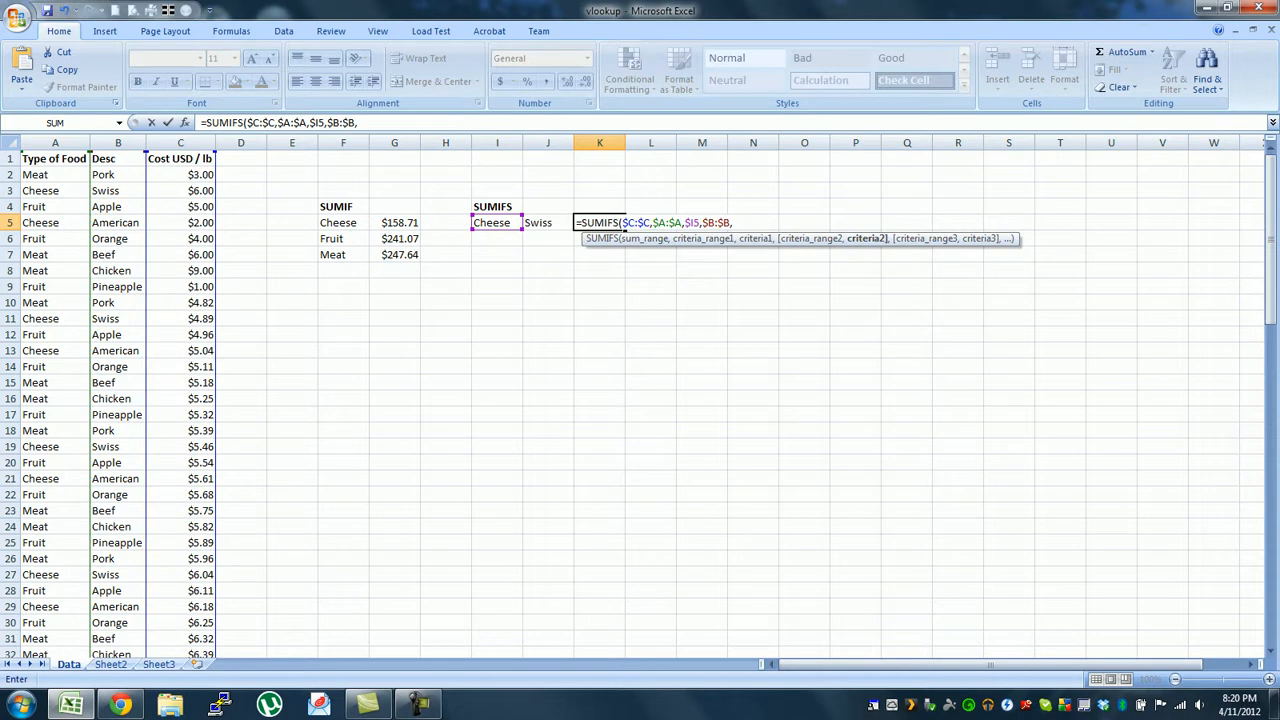
left_click(545, 222)
key("F4")
key("F4")
key("F4")
key("Return")
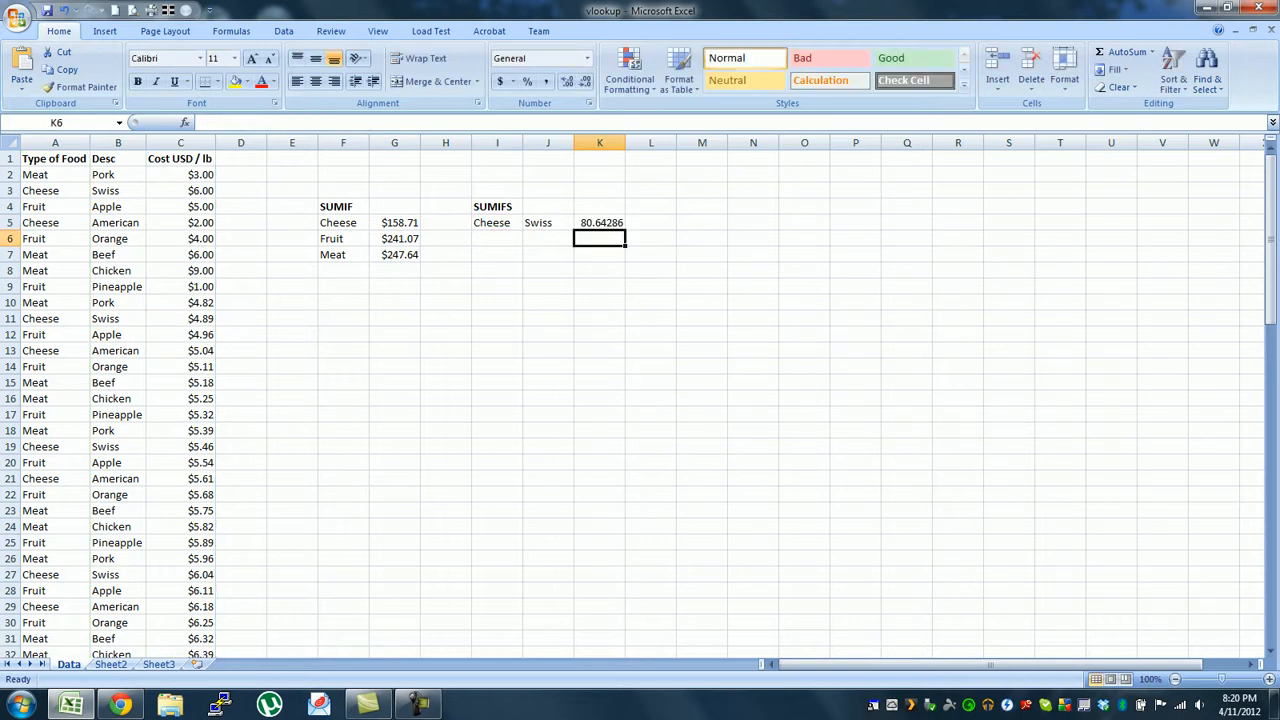
- Format the Cheese/Swiss total in K5 as currency, showing $80.64
key("Up")
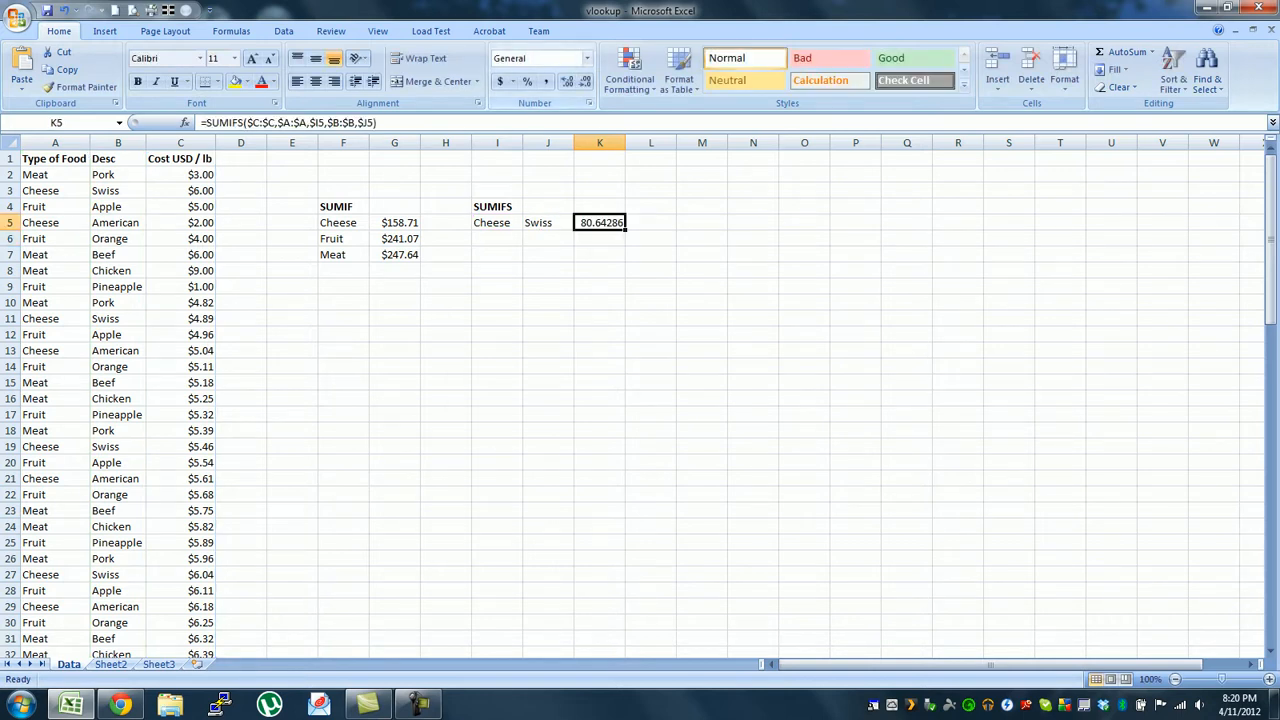
type("Currency")
key("Return")
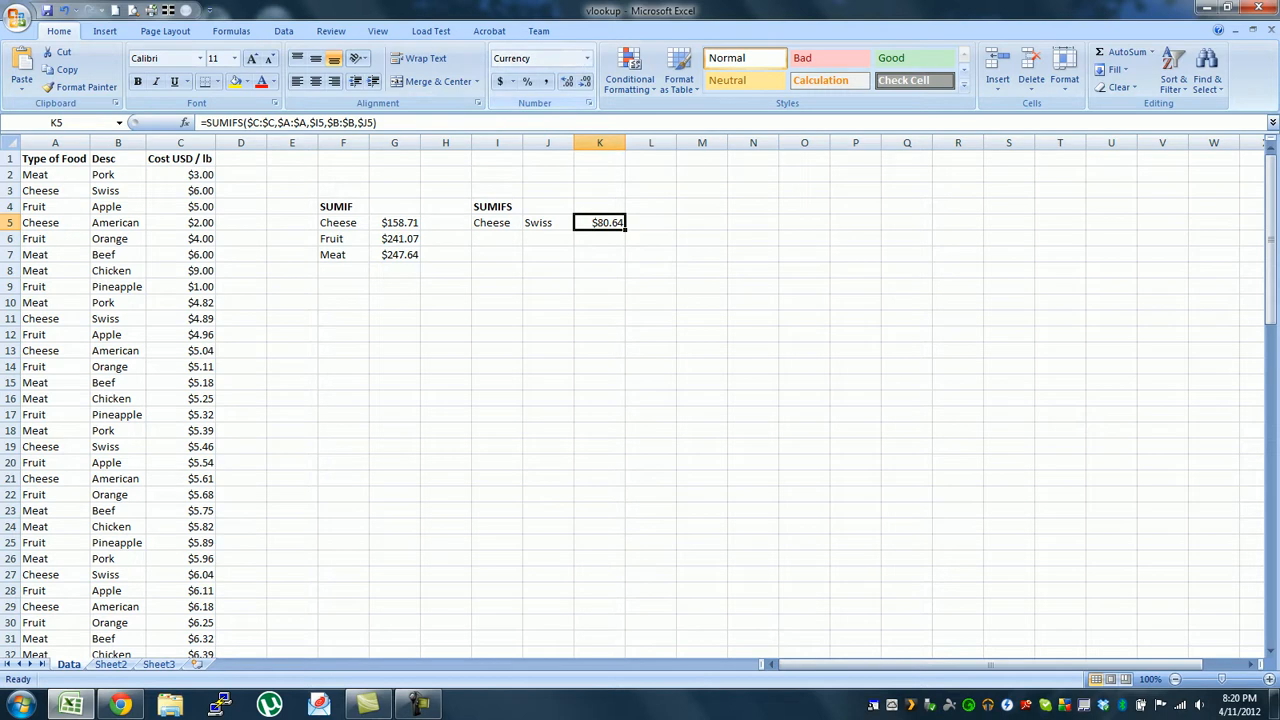
left_click(599, 287)
left_click(497, 238)
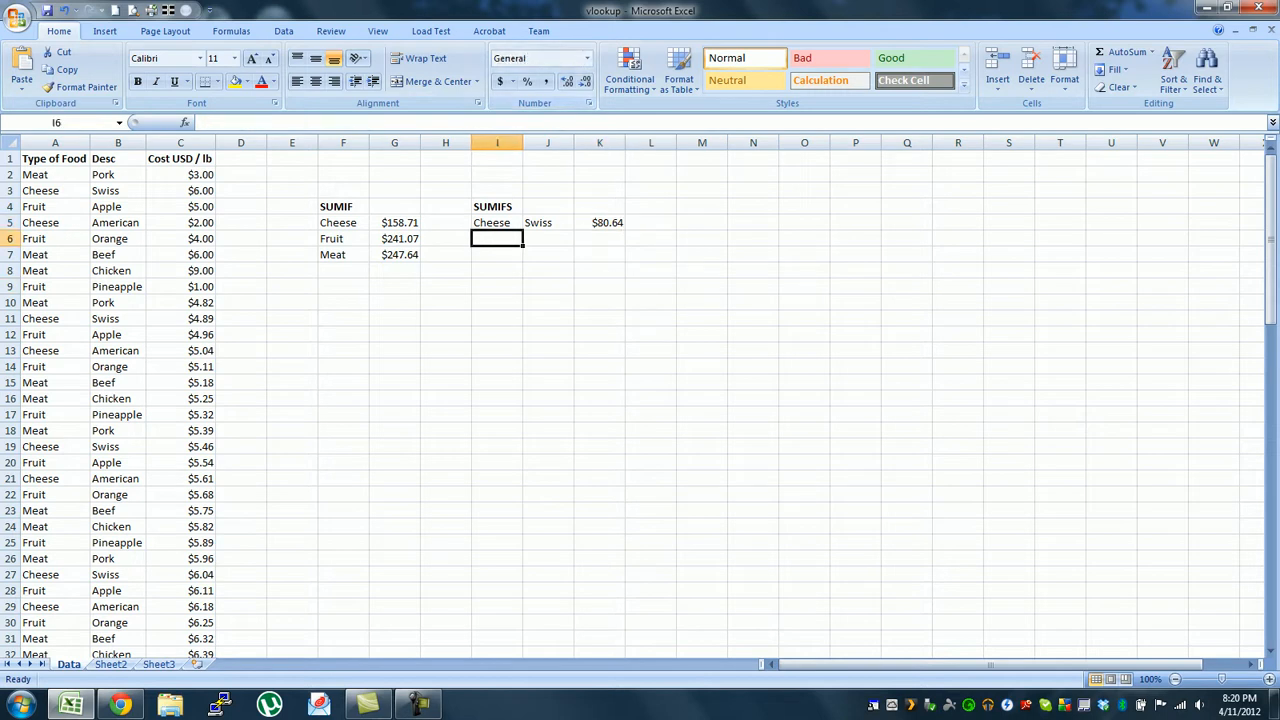
type("Fruit")
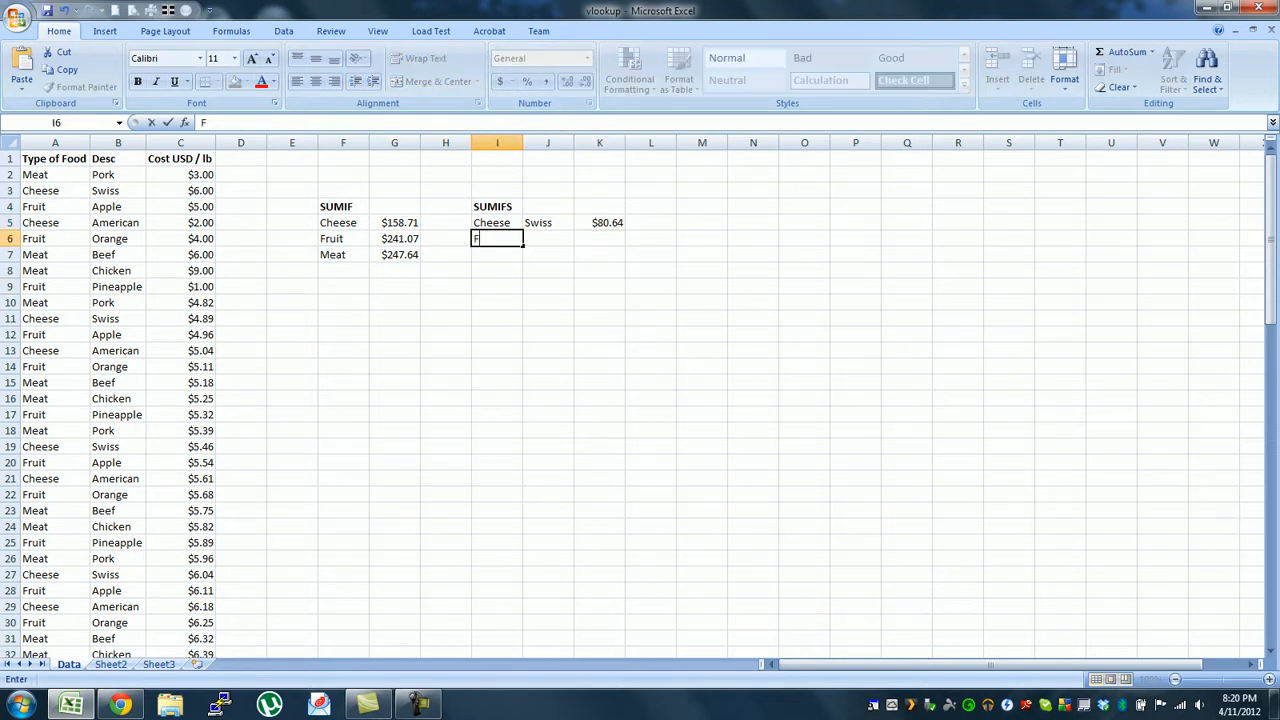
- Enter Fruit and Orange in row 6 and fill the SUMIFS down to K6, giving $80.79
key("Tab")
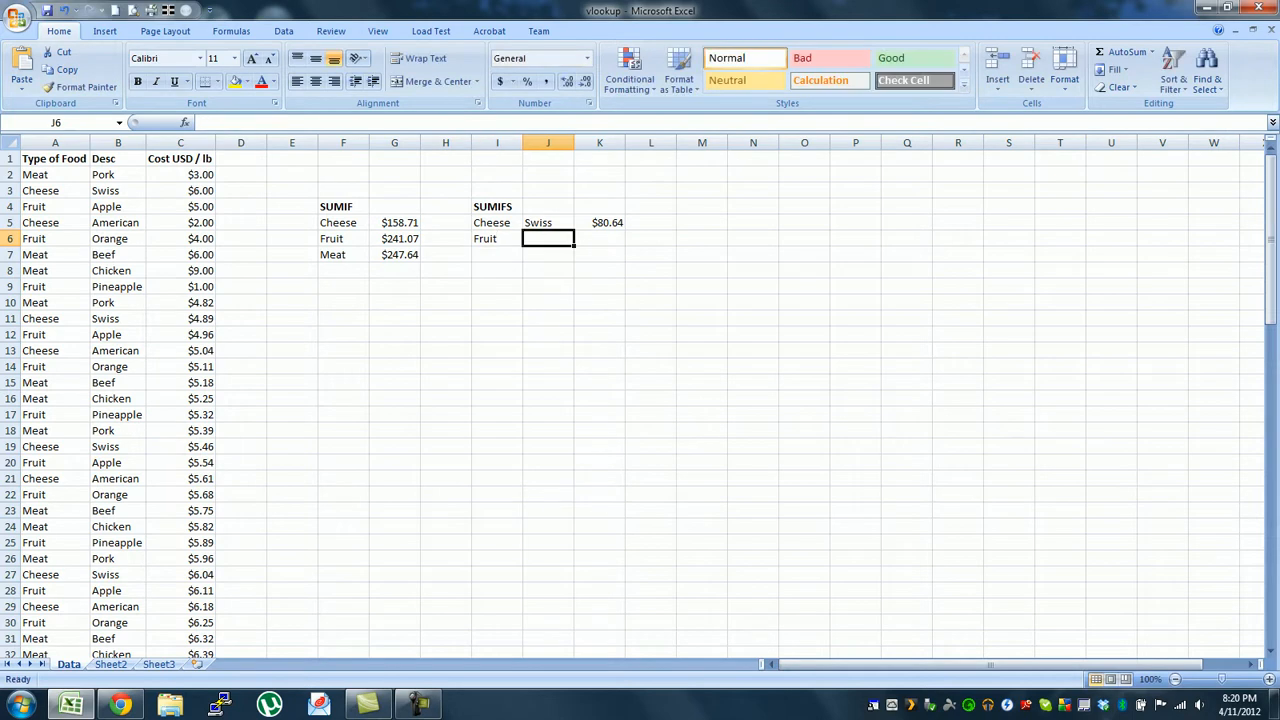
type("Orange")
key("Tab")
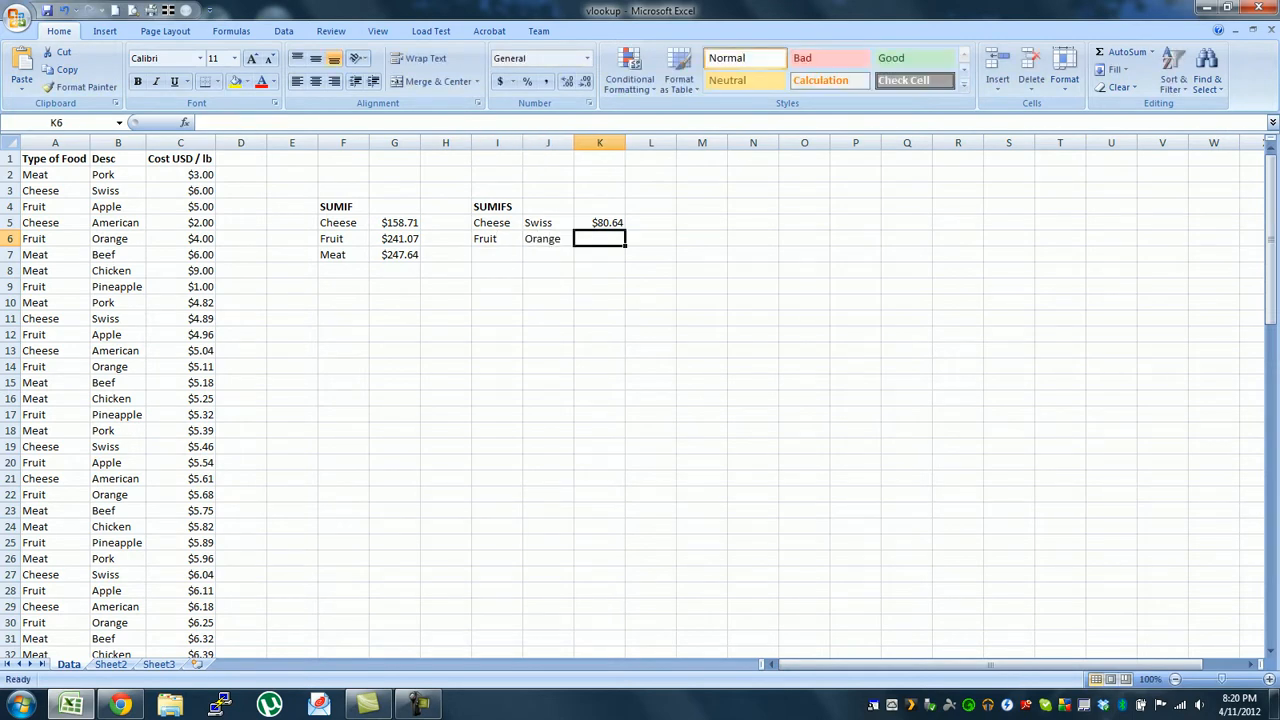
key("Up")
key("Up")
key("Down")
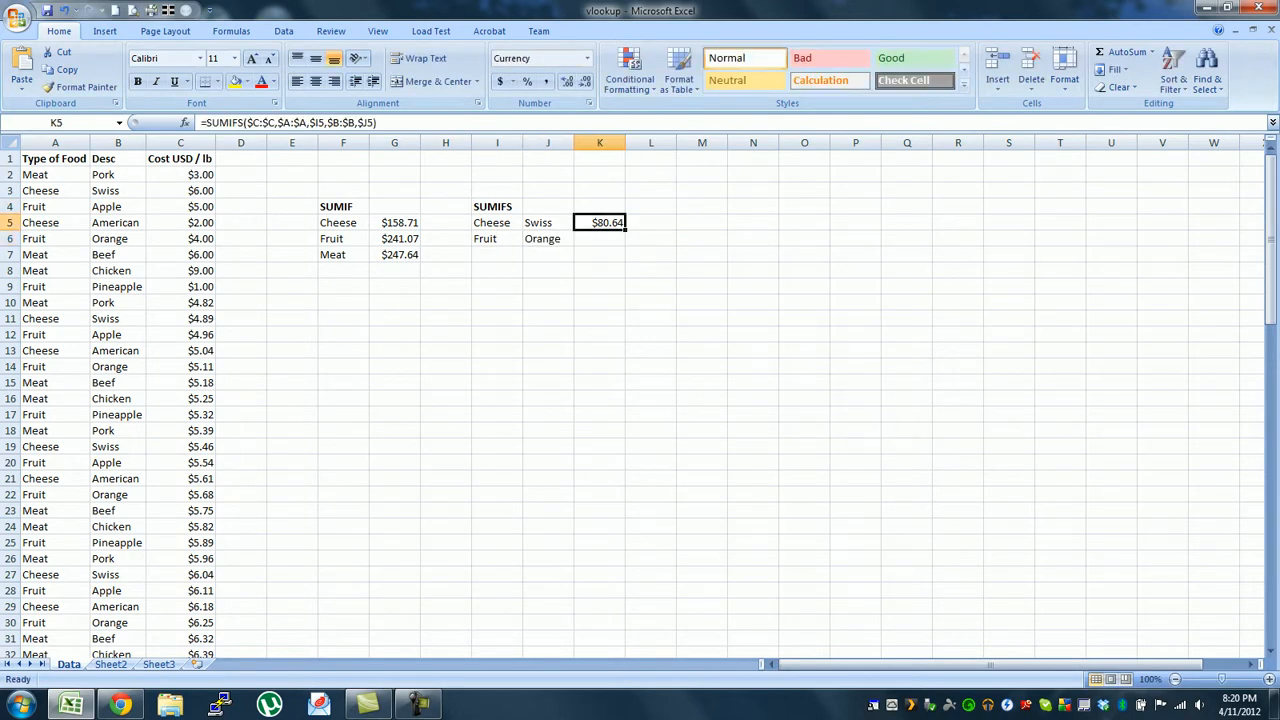
left_click_drag(625, 230, 625, 244)
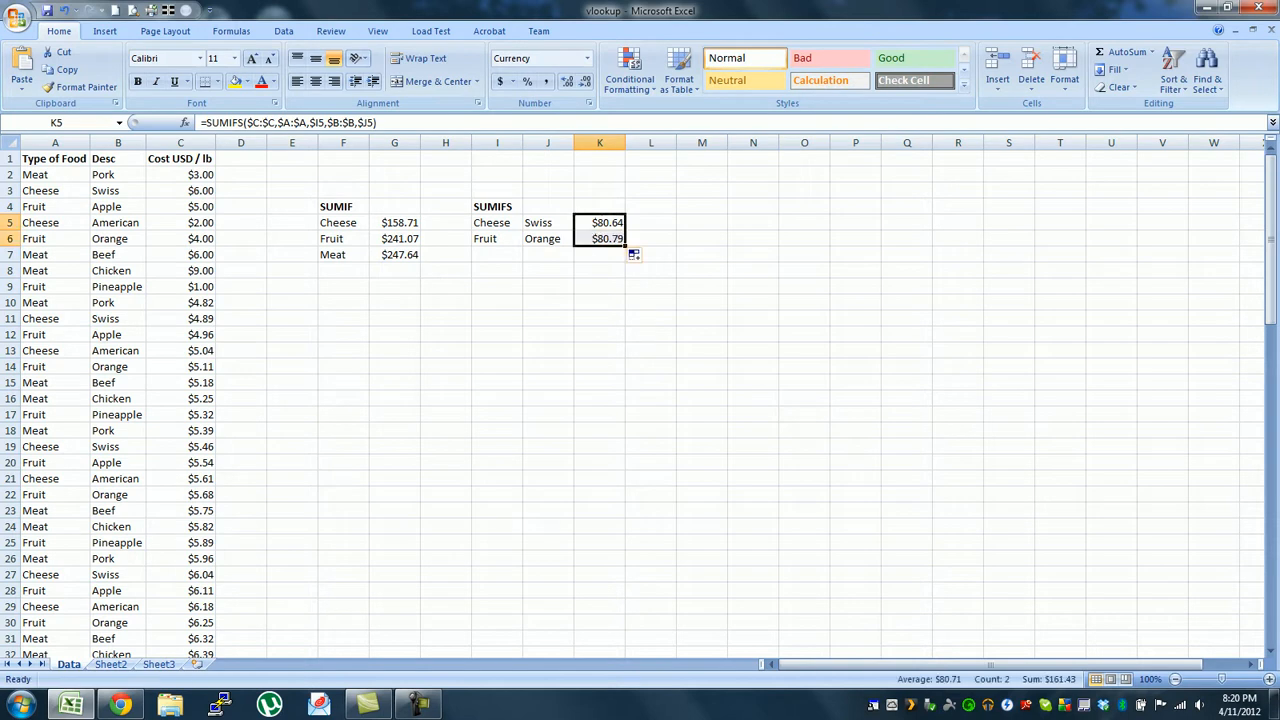